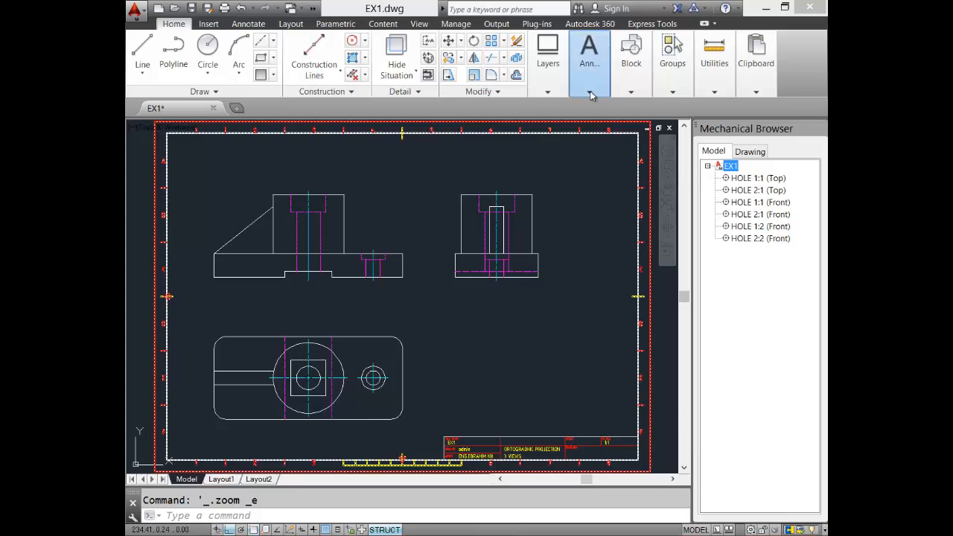
Toggle object snap and add a Power Dimension for the base plate's overall length above the top view.
left_click(591, 93)
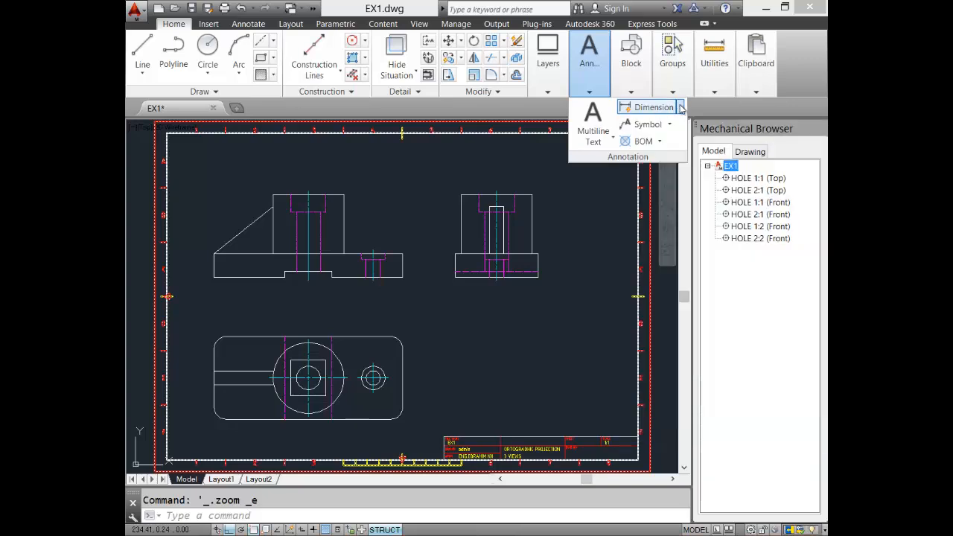
left_click(680, 108)
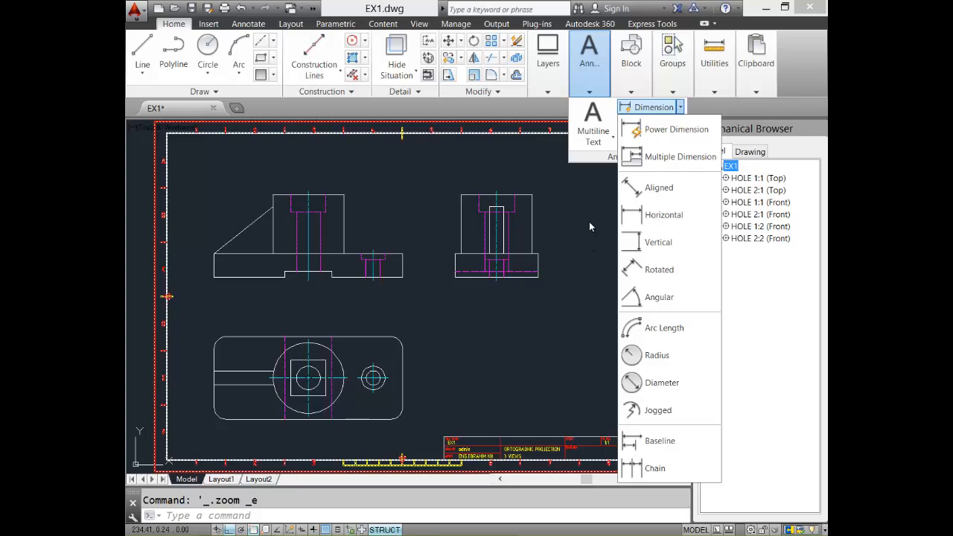
left_click(660, 131)
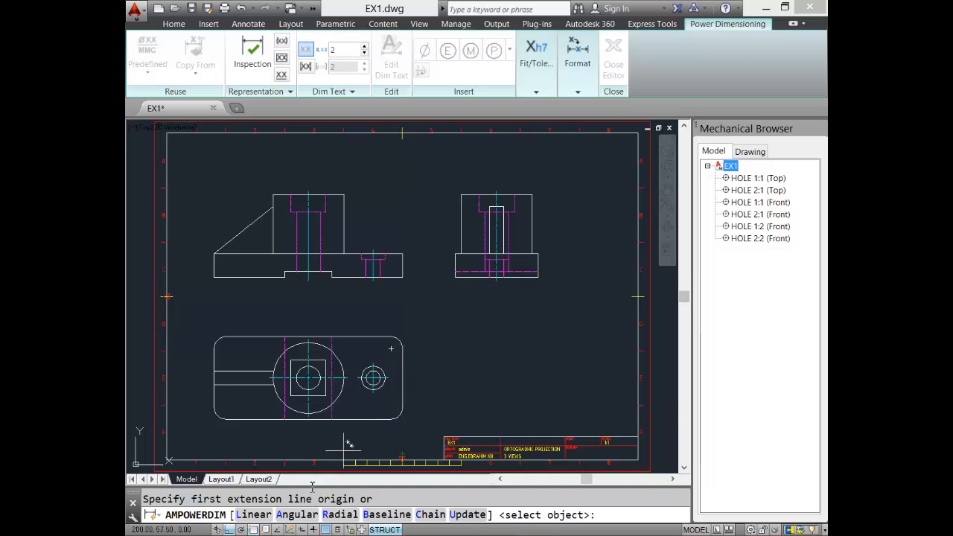
left_click(256, 529)
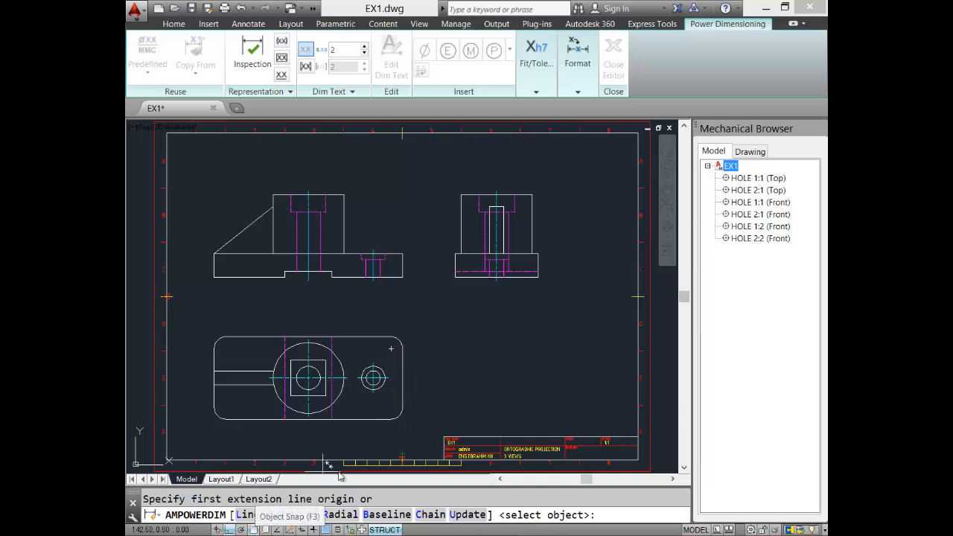
left_click(403, 348)
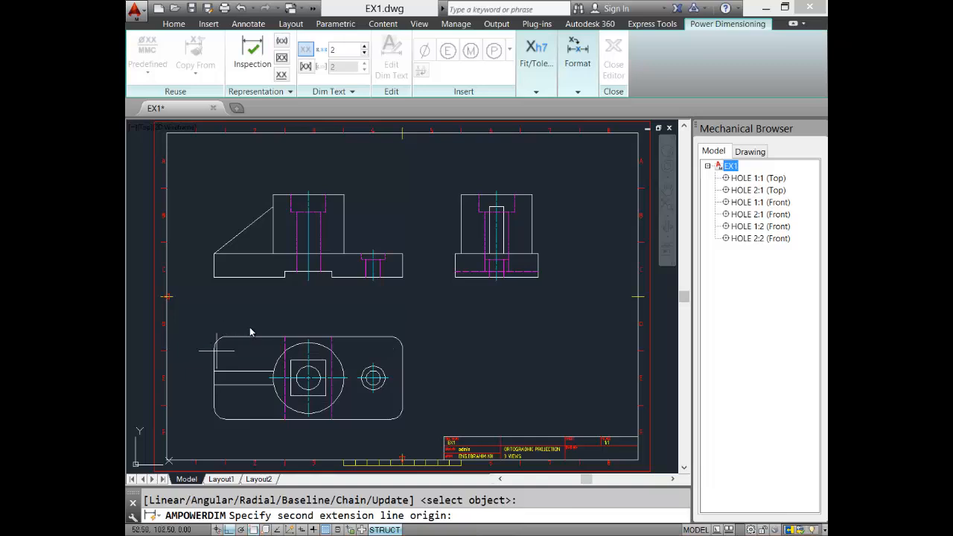
left_click(214, 347)
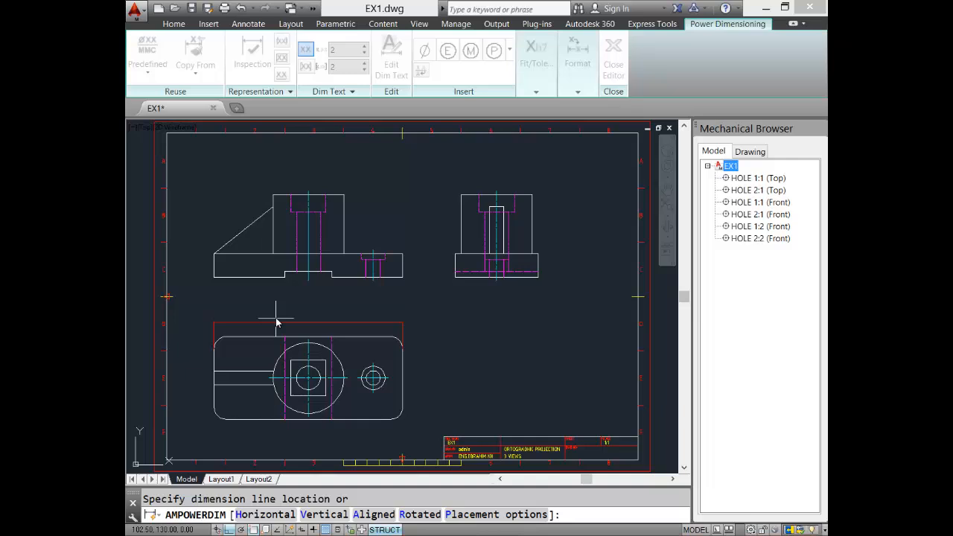
left_click(275, 322)
left_click(275, 322)
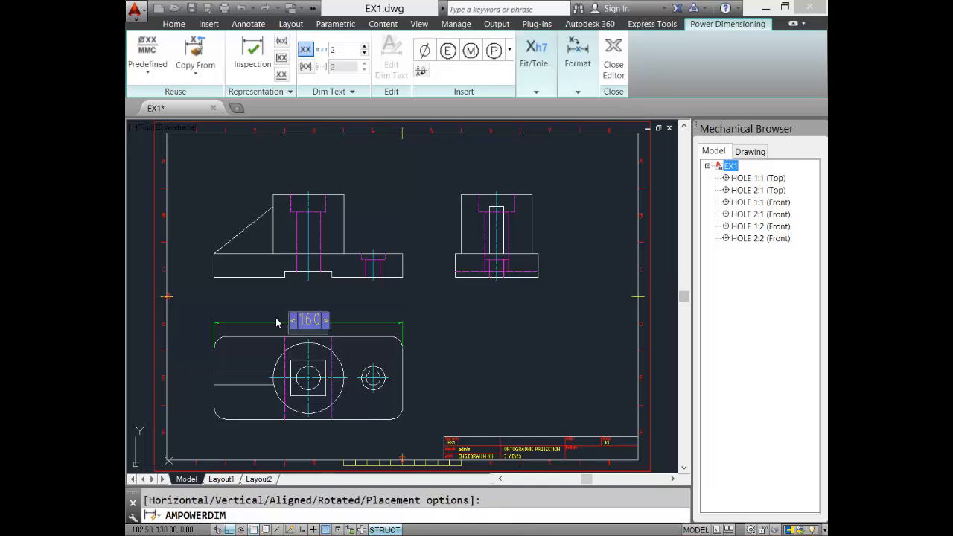
left_click(275, 323)
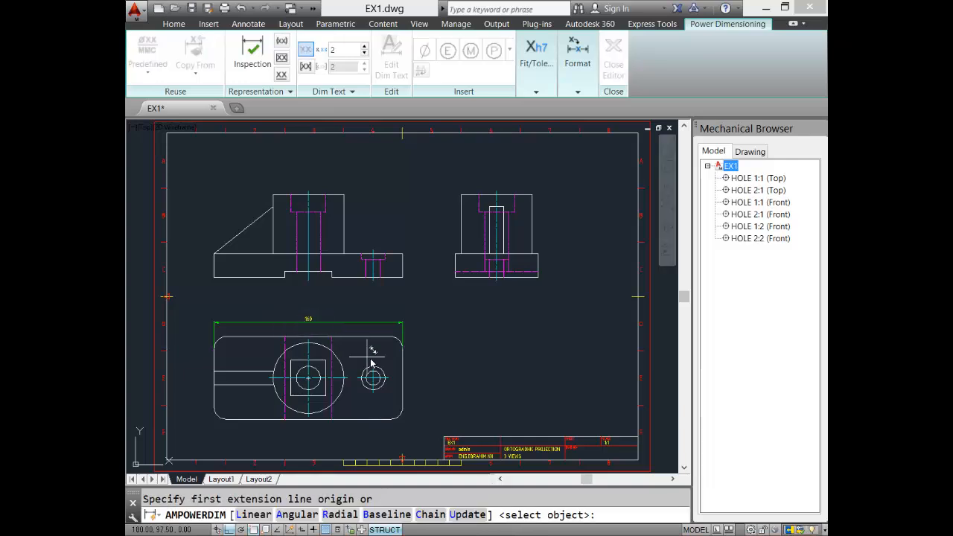
Add a Power Dimension for the base plate's overall width below the side view.
left_click(456, 275)
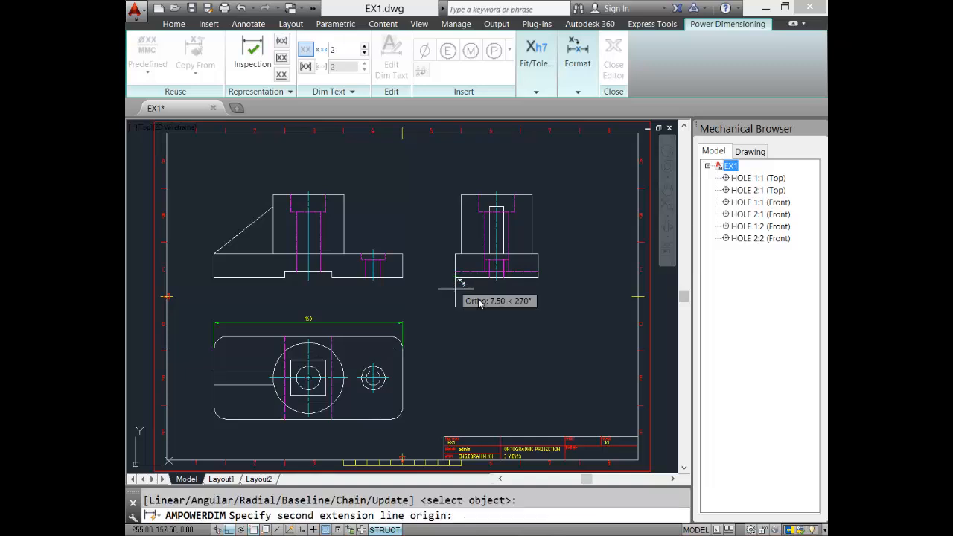
left_click(540, 276)
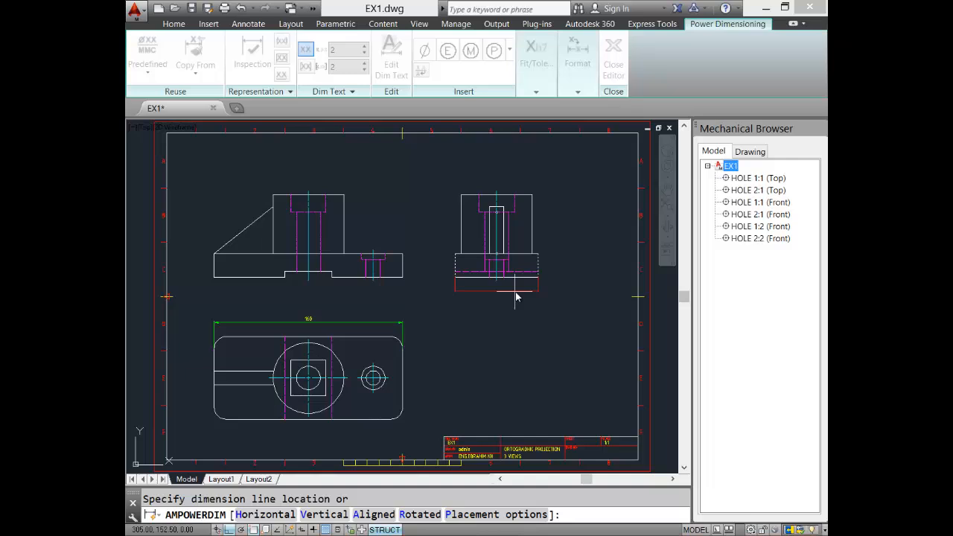
left_click(516, 295)
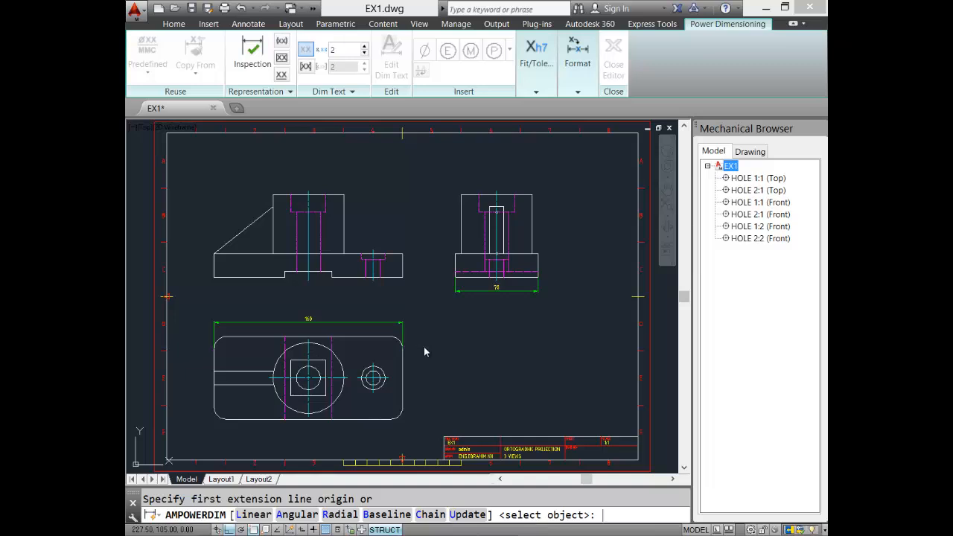
Add a diameter Power Dimension to the large circle in the top view, with its text outside the circle over the plate.
key("Return")
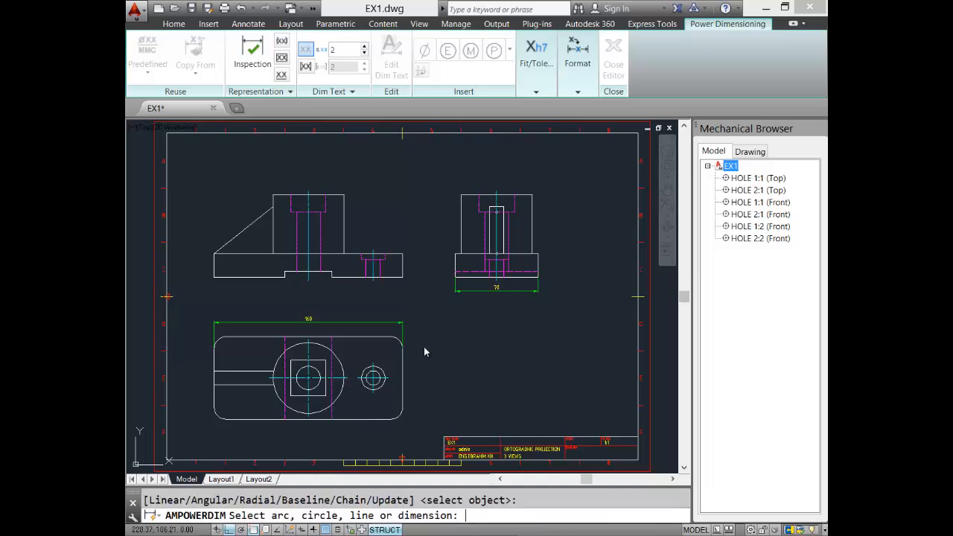
left_click(328, 462)
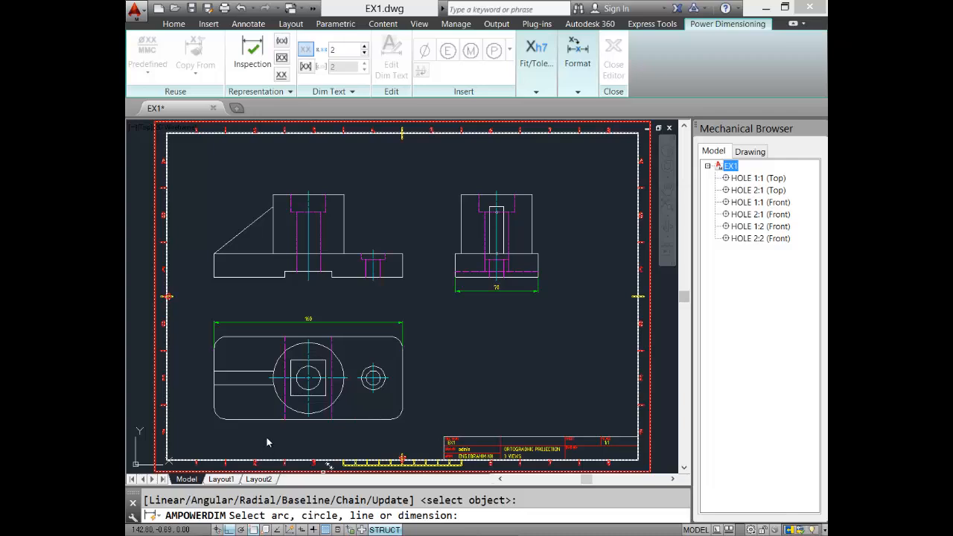
left_click(279, 364)
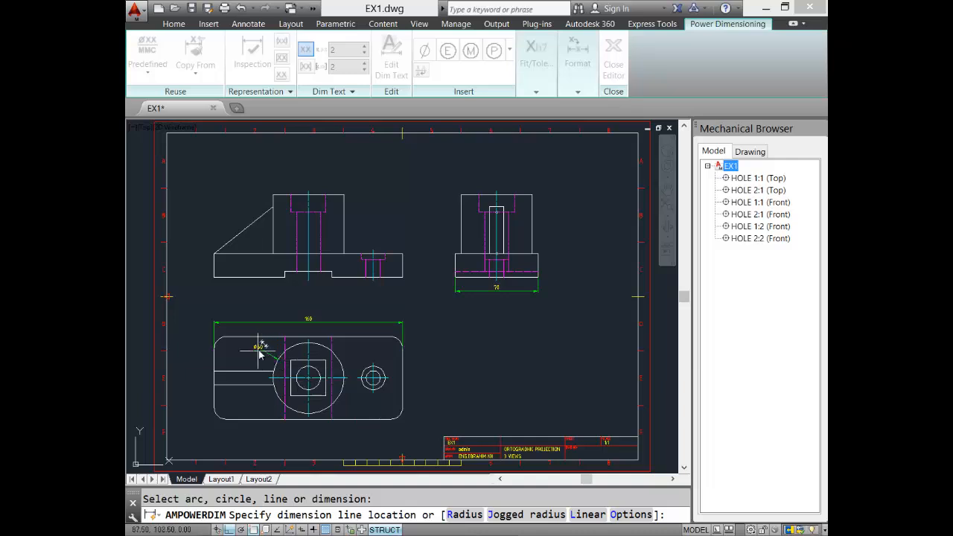
left_click(259, 350)
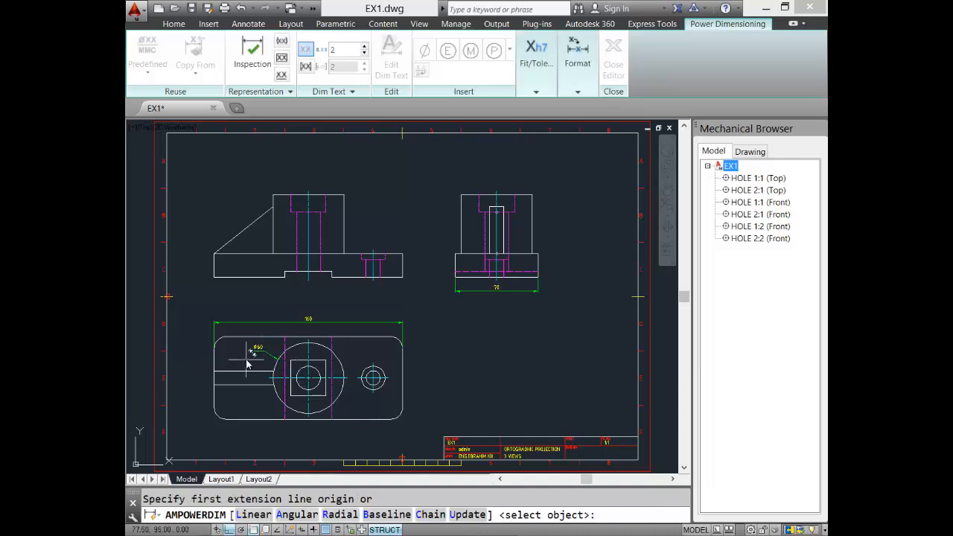
scroll(248, 364, "up", 4)
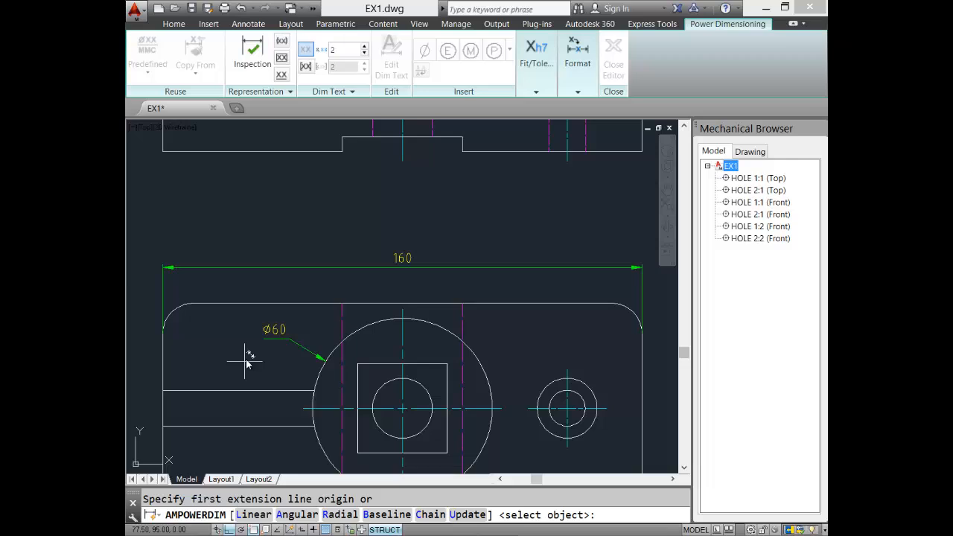
scroll(248, 364, "down", 4)
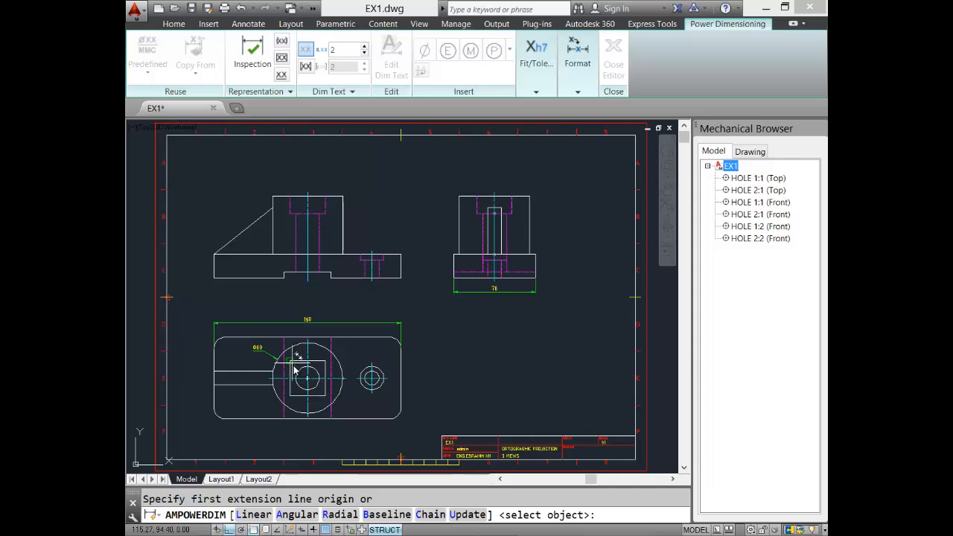
Add a Power Dimension for the width of the square in the top view, placed below the plate.
left_click(297, 399)
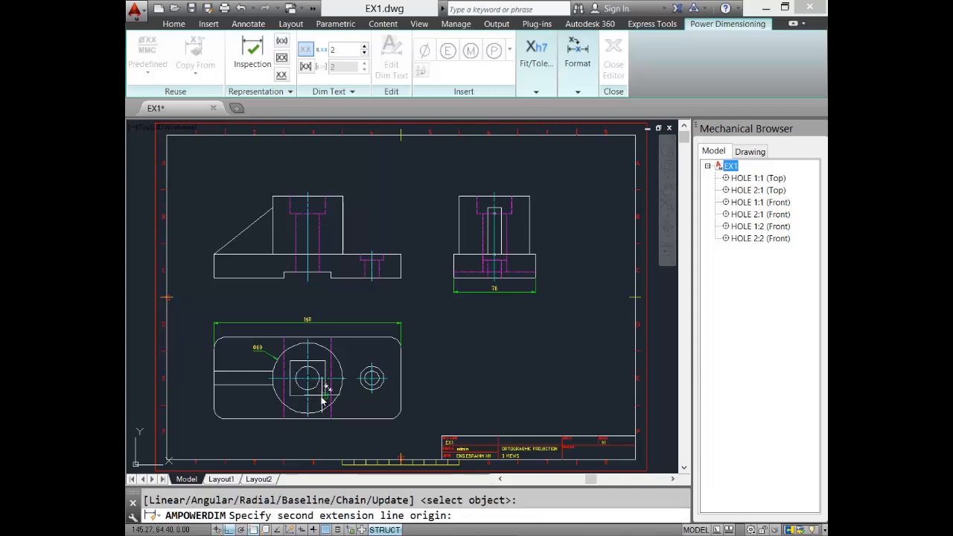
left_click(325, 395)
left_click(327, 441)
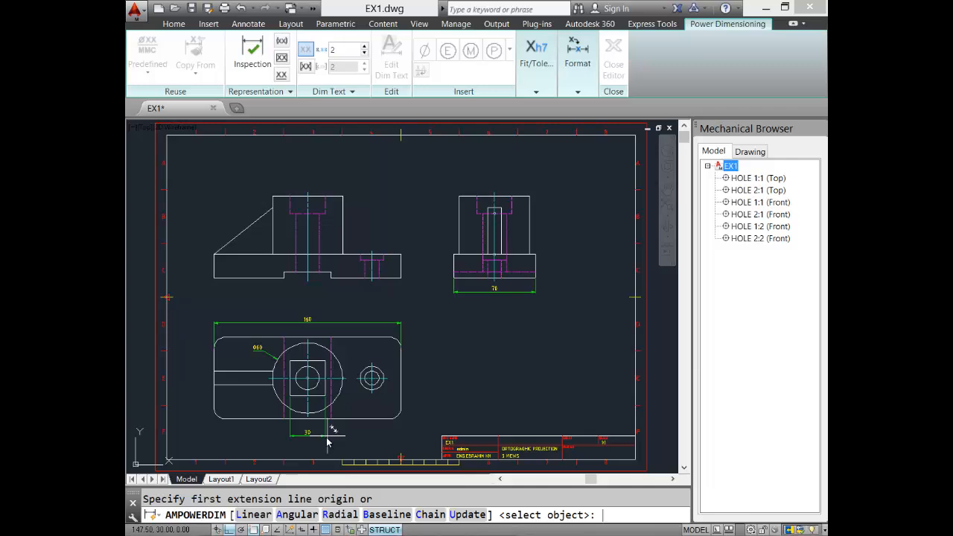
key("Return")
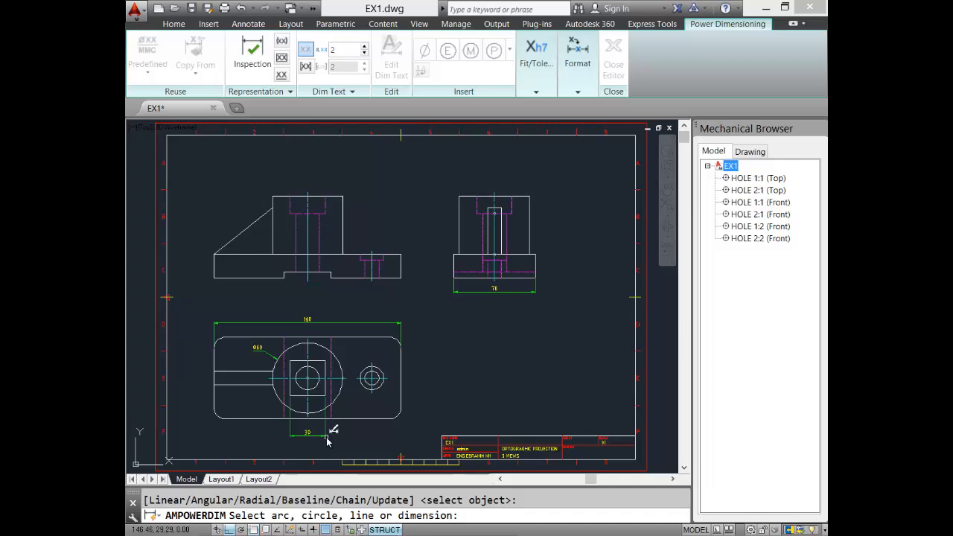
key("Escape")
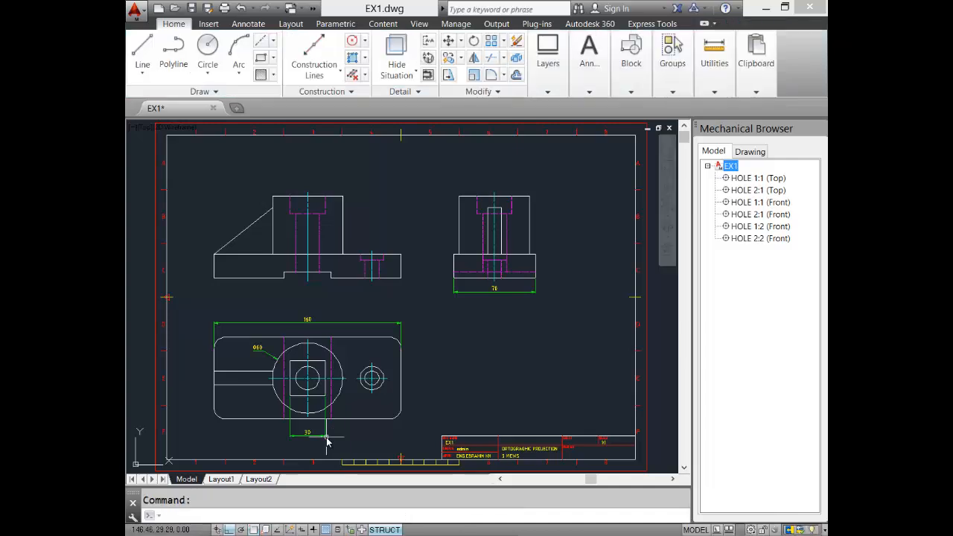
Insert a square symbol in front of the value of the square's width dimension below the top view.
left_click(307, 436)
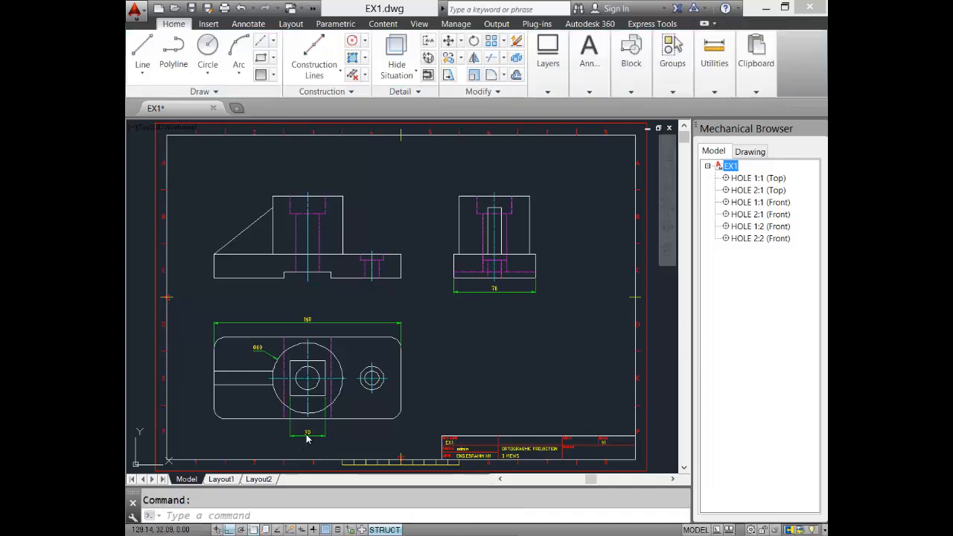
double_click(308, 435)
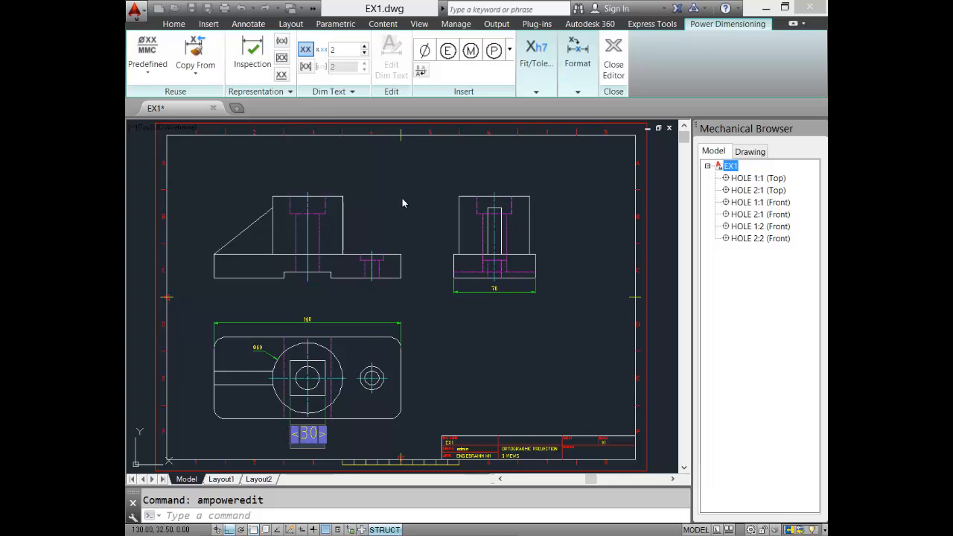
left_click(509, 51)
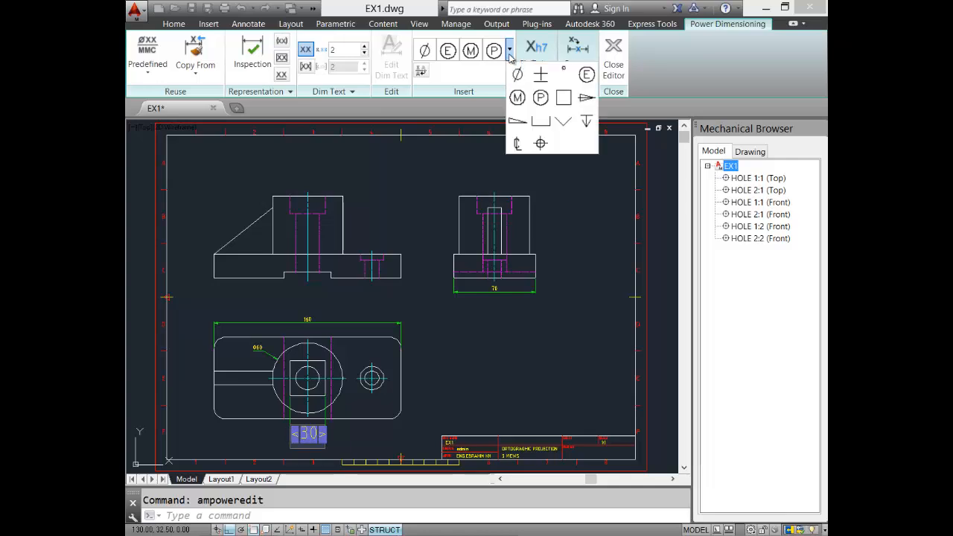
left_click(564, 97)
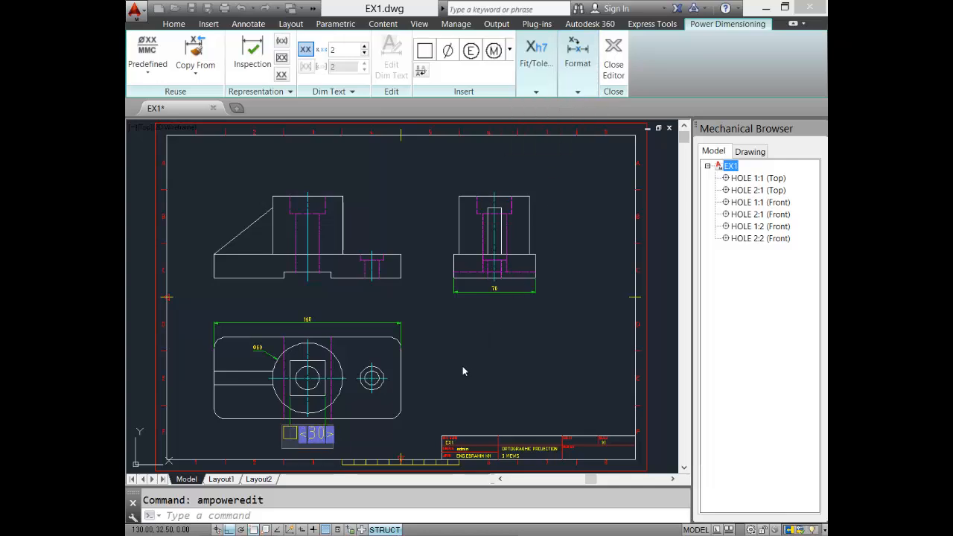
left_click(391, 435)
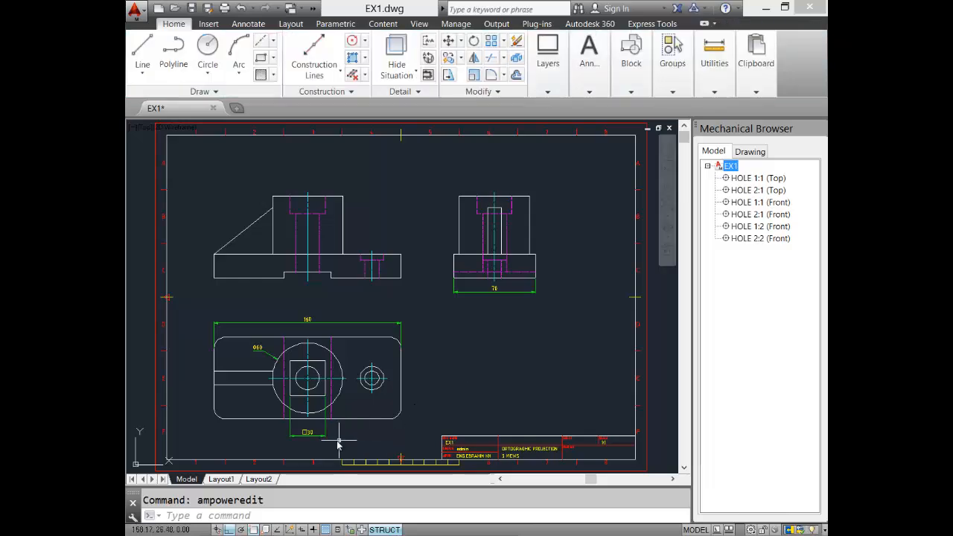
scroll(330, 437, "up", 5)
scroll(441, 356, "down", 2)
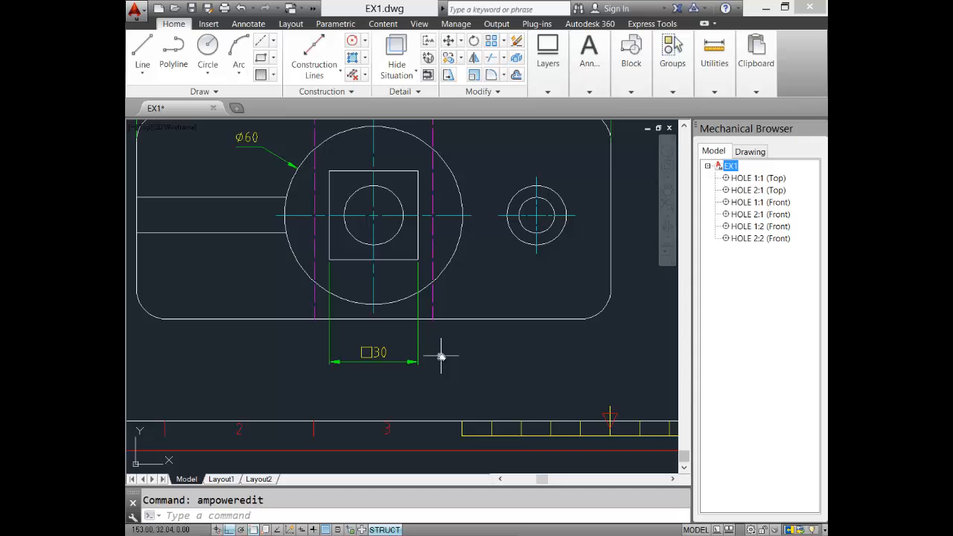
scroll(441, 358, "down", 2)
middle_click_drag(441, 357, 427, 360)
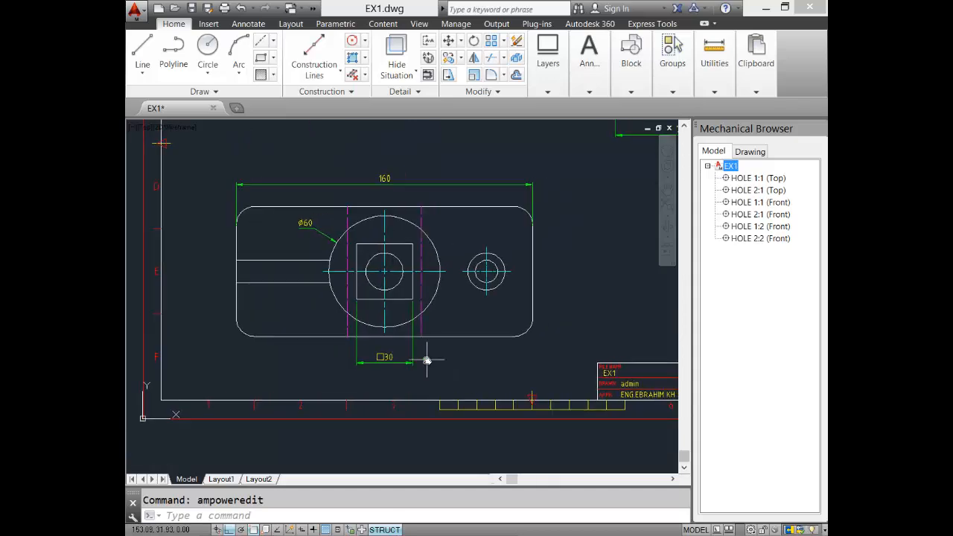
middle_click(427, 360)
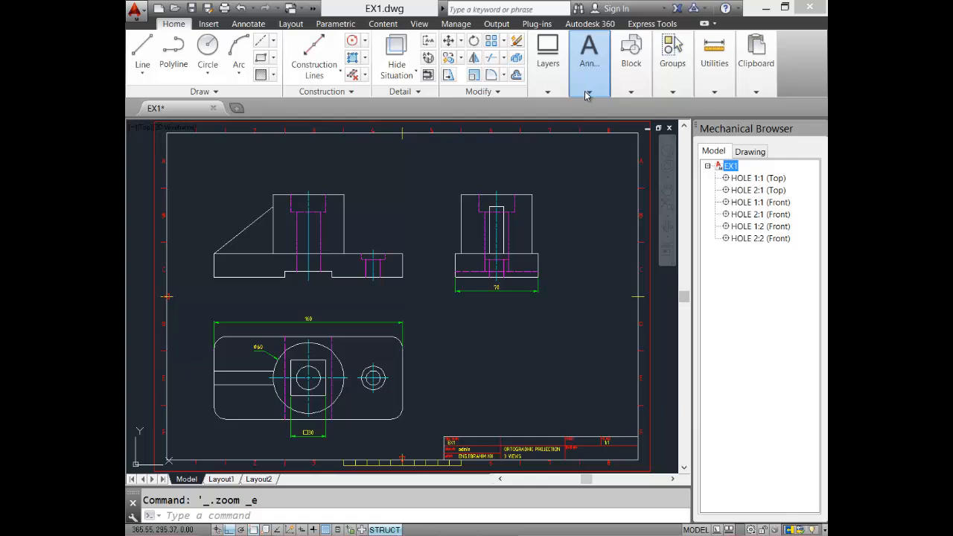
Start a multiline text and draw its wide text frame between the front view and the 160 dimension of the top view.
left_click(549, 92)
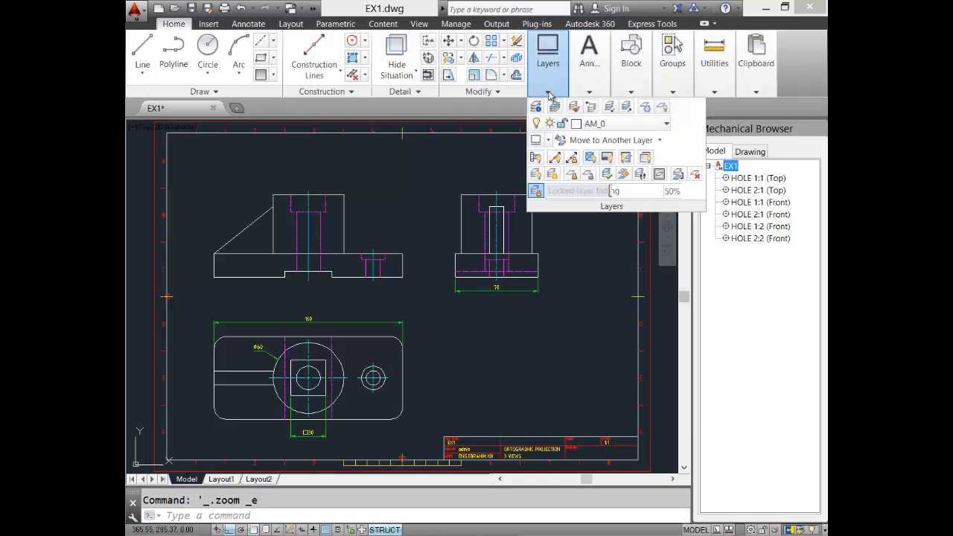
left_click(590, 92)
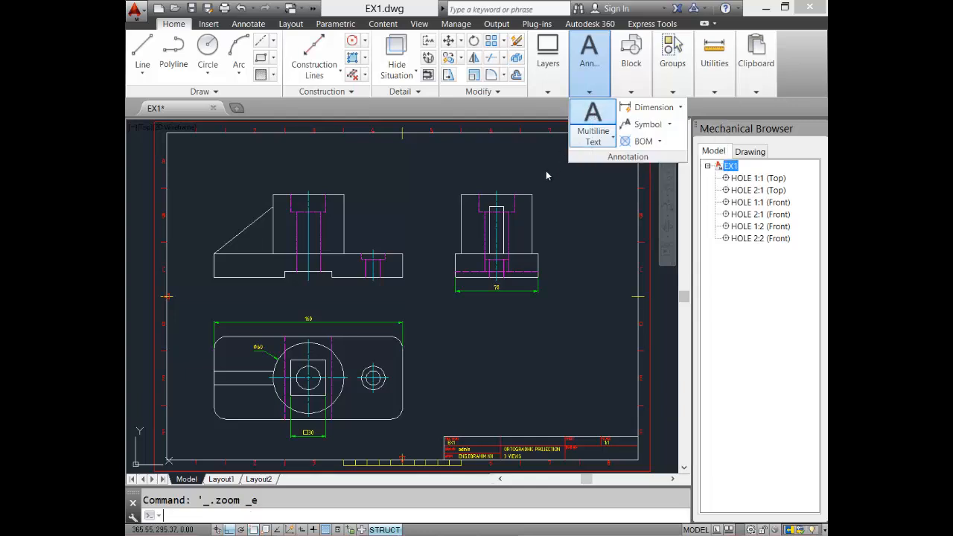
left_click(593, 120)
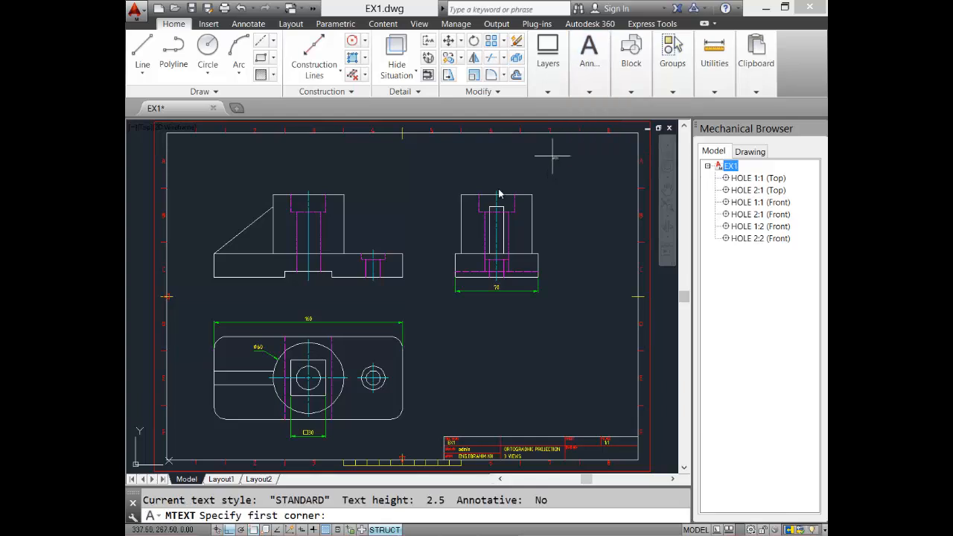
scroll(268, 298, "up", 4)
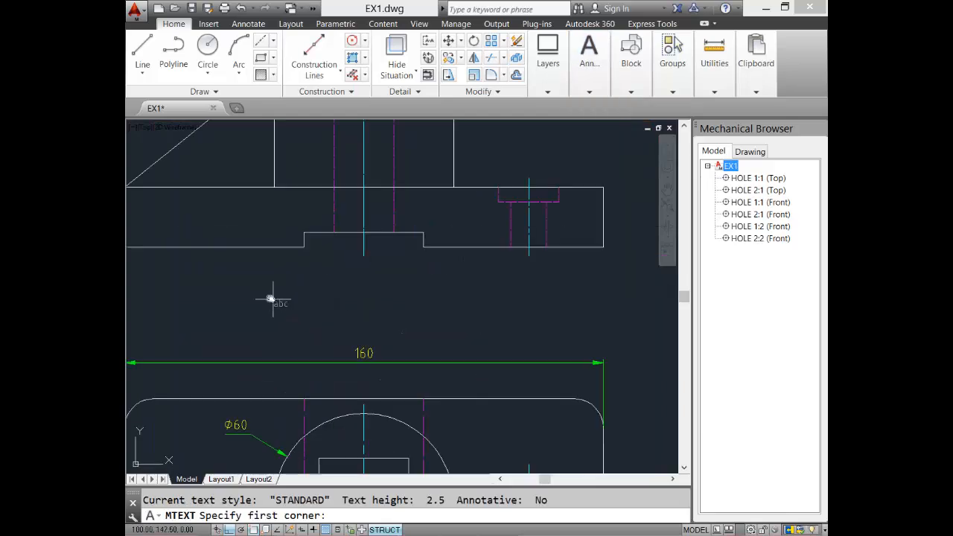
middle_click_drag(270, 299, 330, 296)
left_click(313, 277)
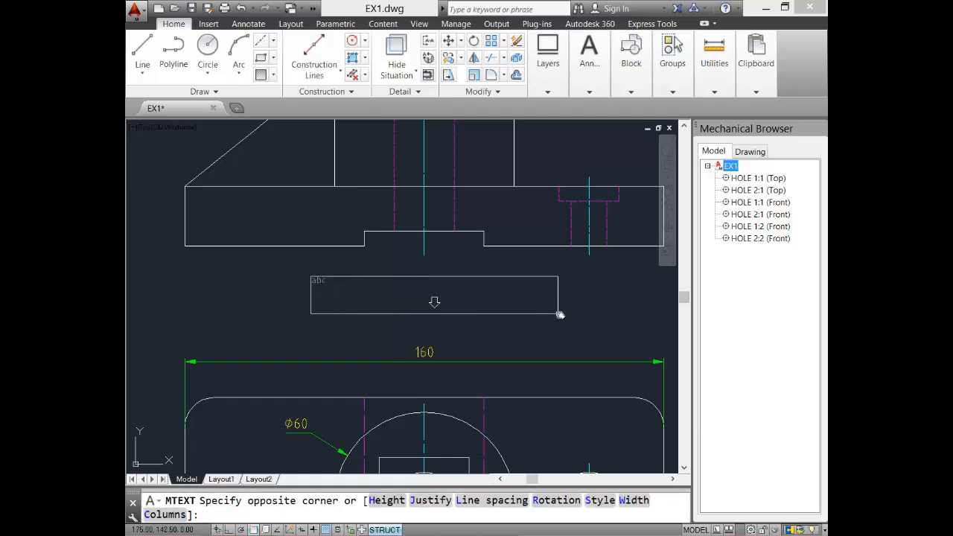
left_click(560, 315)
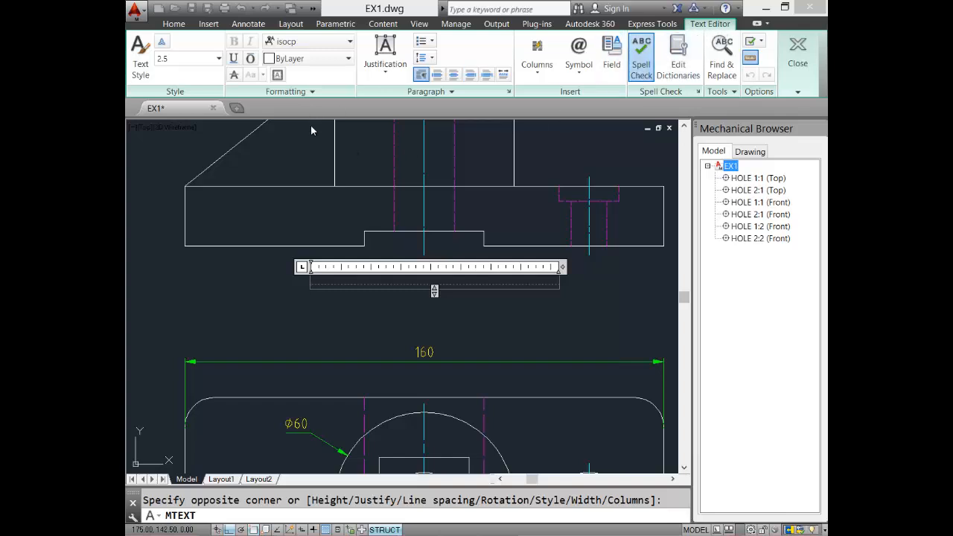
Set the text height to 5 and the font to Cambria for the label below the front view.
left_click(170, 59)
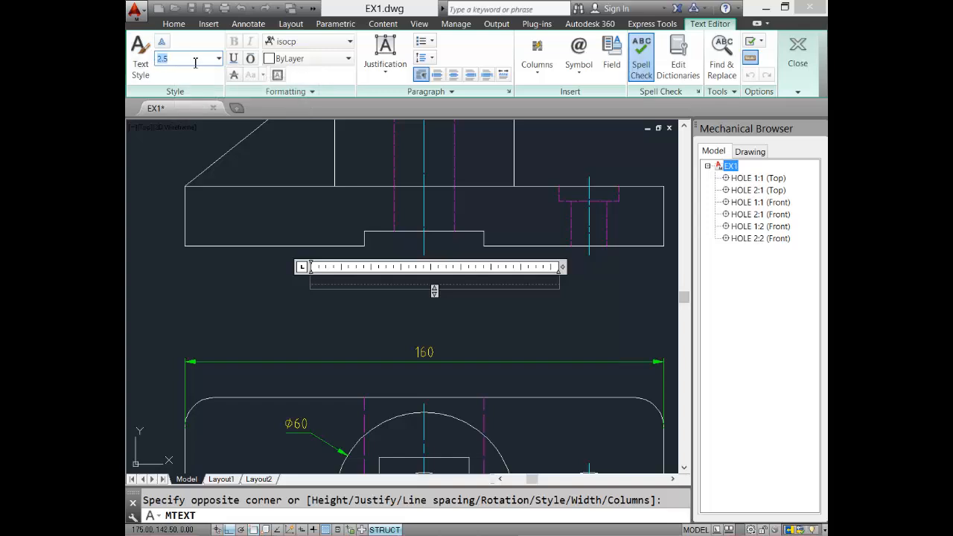
type("5")
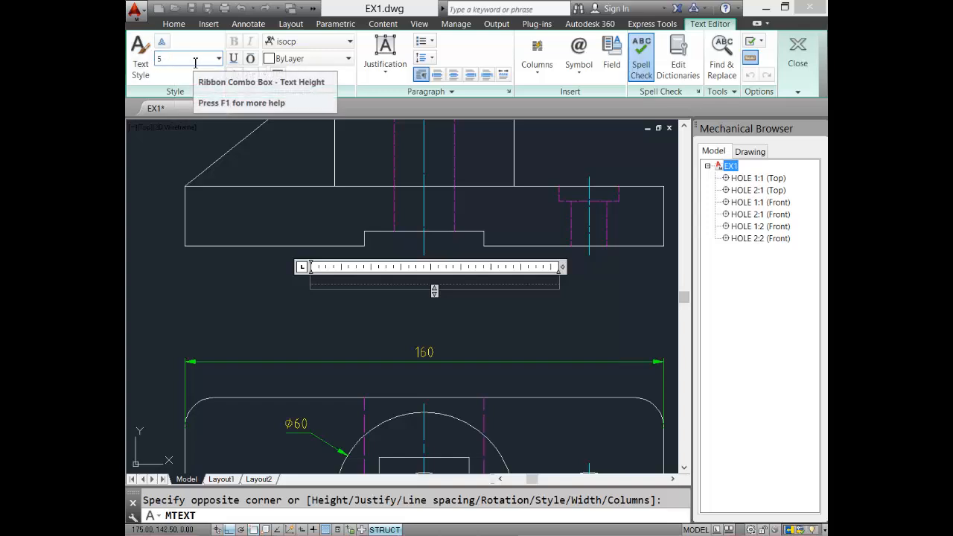
key("Return")
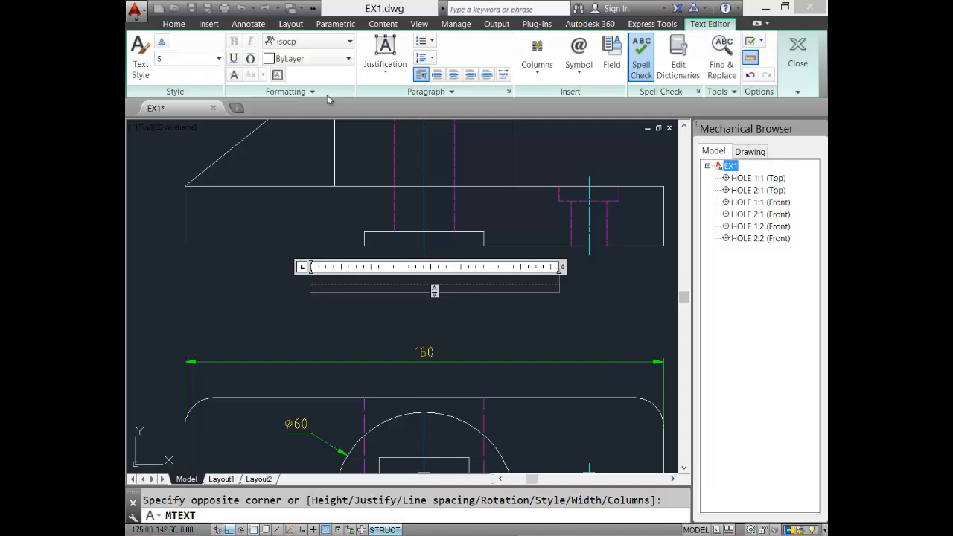
left_click(350, 42)
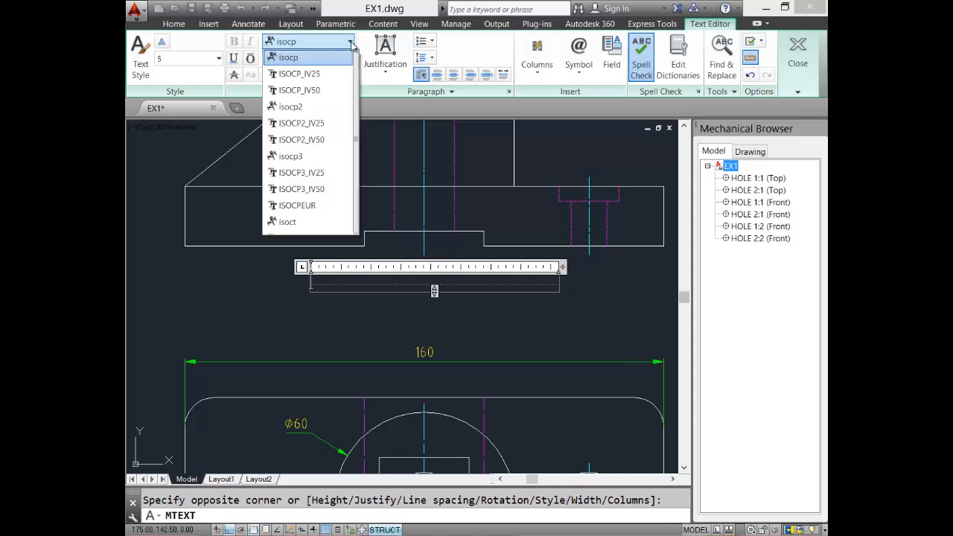
left_click_drag(356, 141, 354, 95)
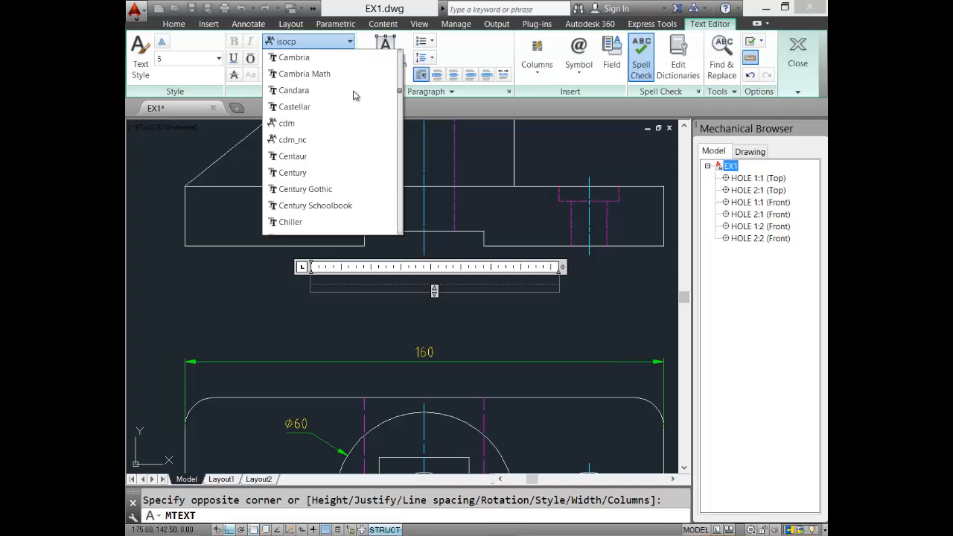
left_click(326, 58)
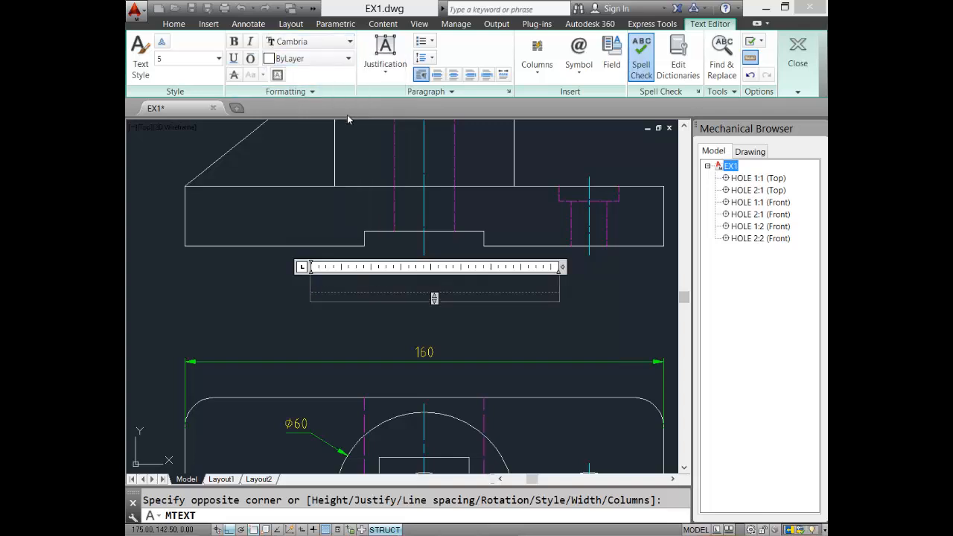
Center the paragraph, enter the label FRONT VIEW and finish the text.
left_click(455, 75)
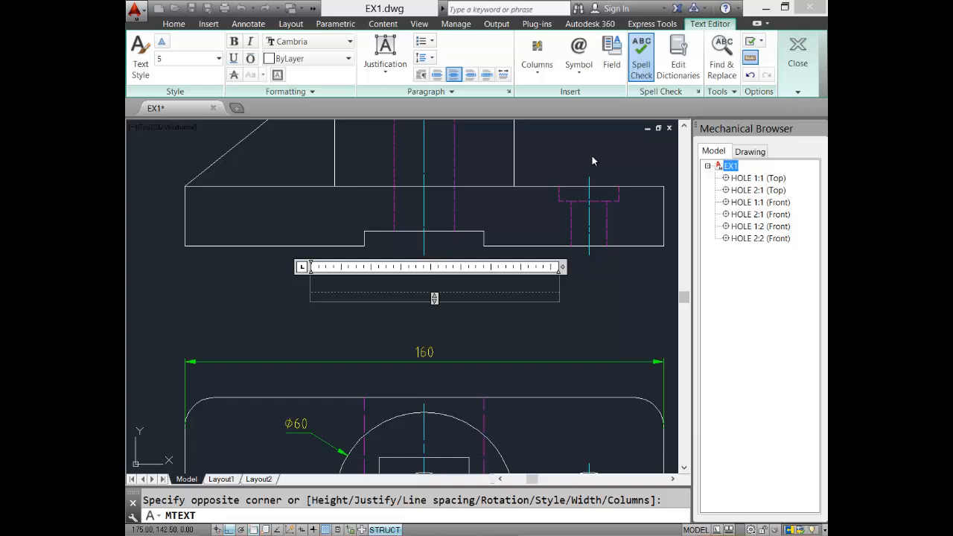
type("FRONT VIEW")
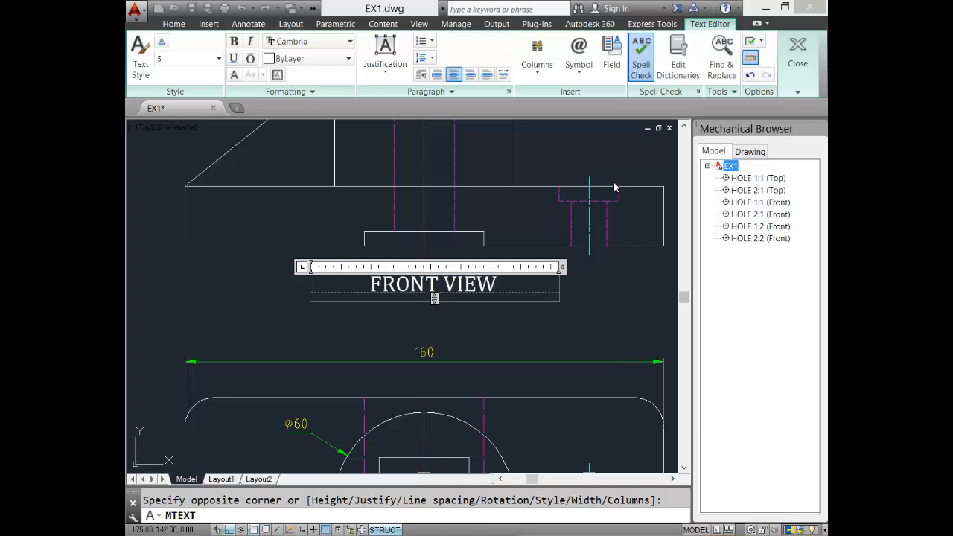
left_click(572, 311)
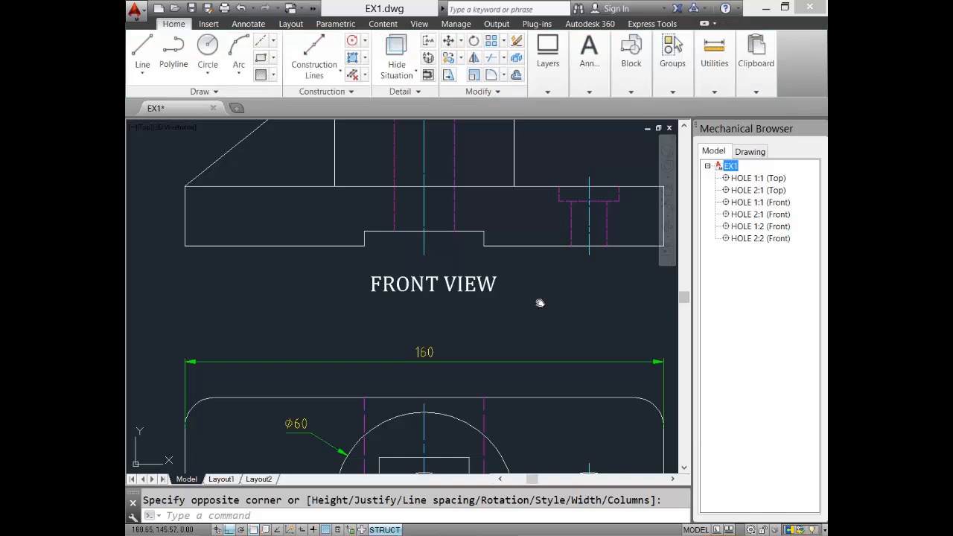
Start another multiline text and draw its frame below the square's width dimension under the top view.
middle_click_drag(541, 303, 532, 268)
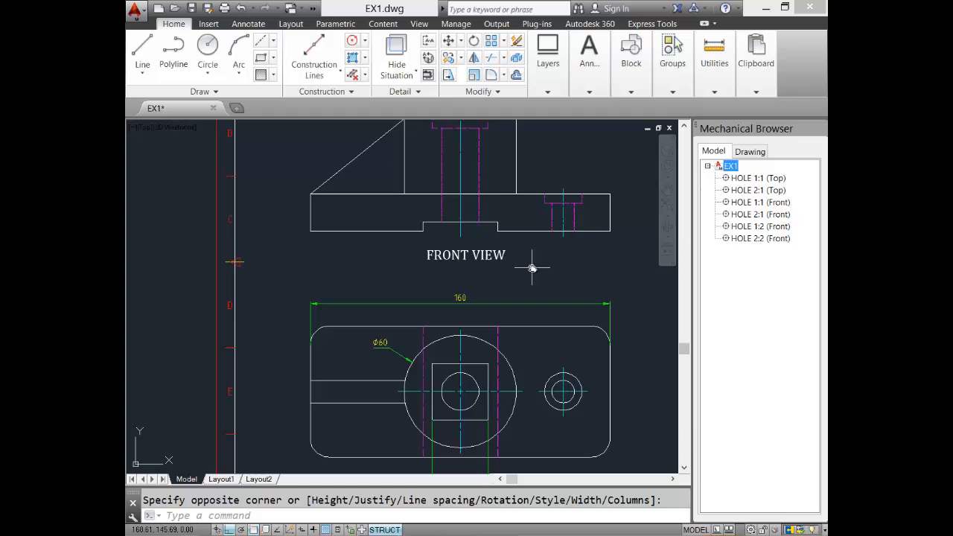
middle_click_drag(531, 268, 476, 240)
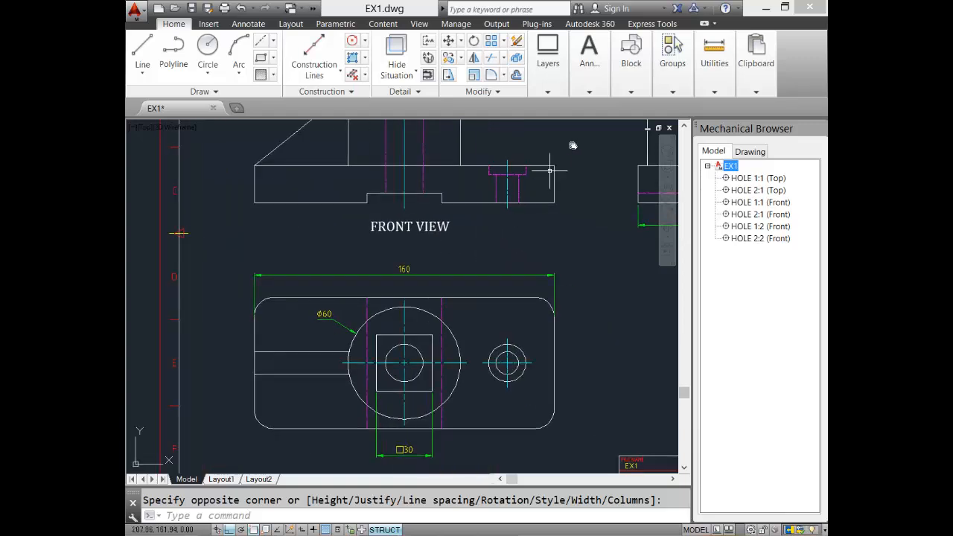
left_click(589, 67)
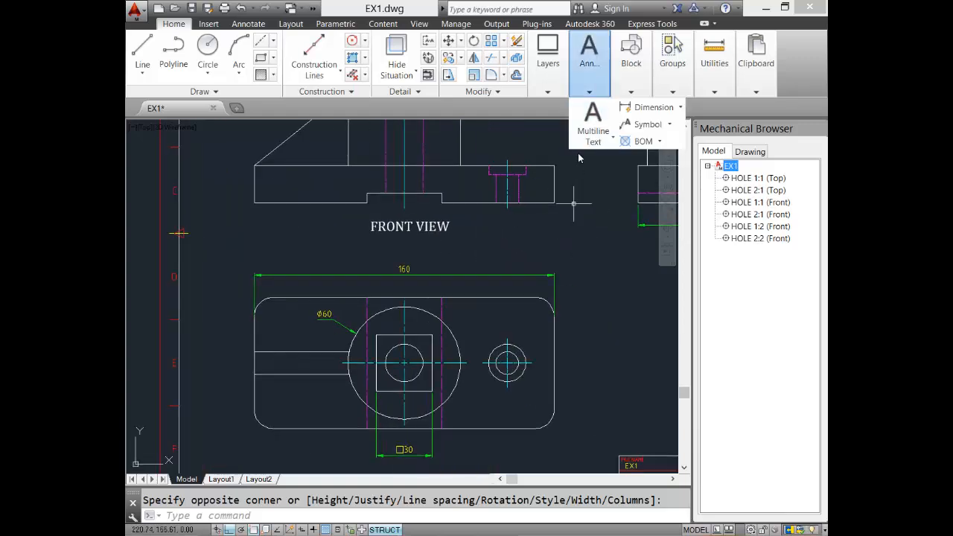
left_click(589, 53)
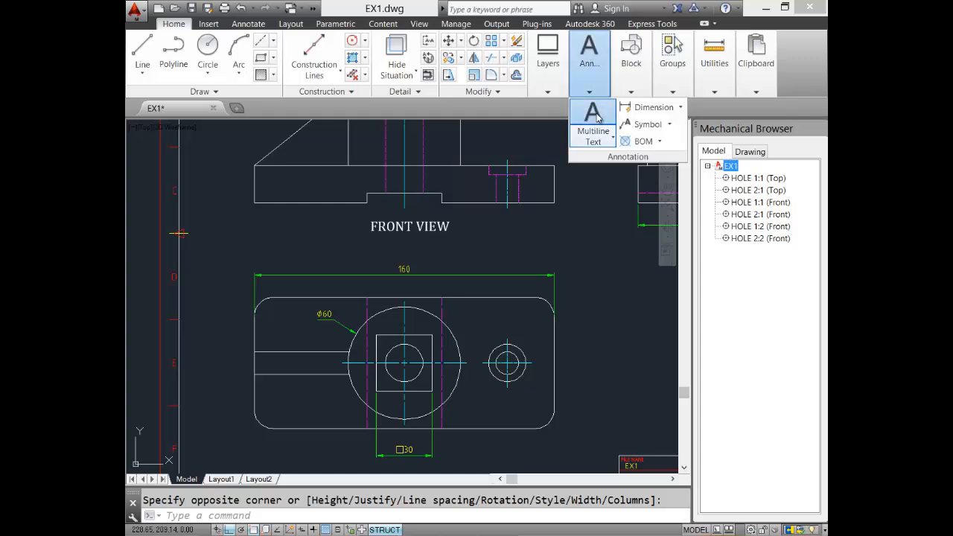
left_click(594, 119)
middle_click_drag(591, 315, 545, 304)
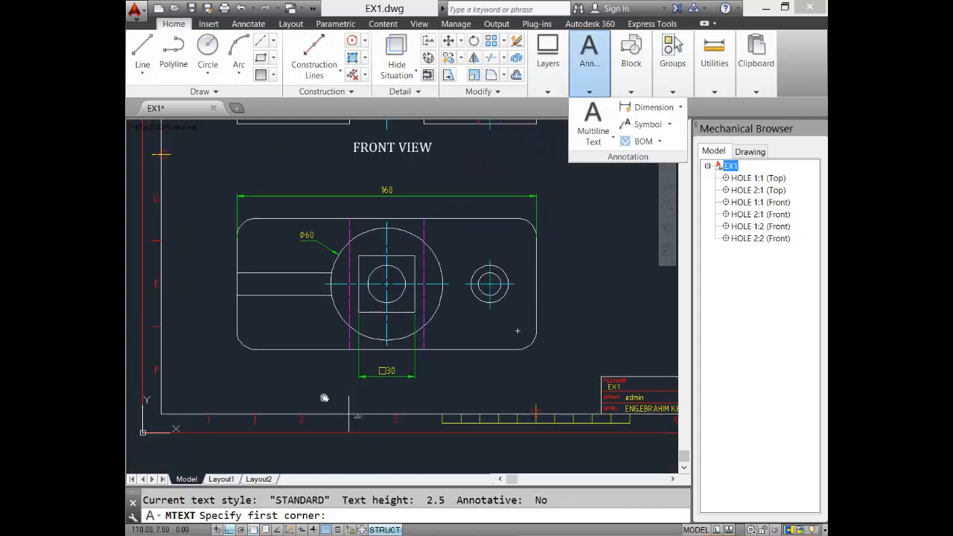
left_click(301, 387)
left_click(458, 409)
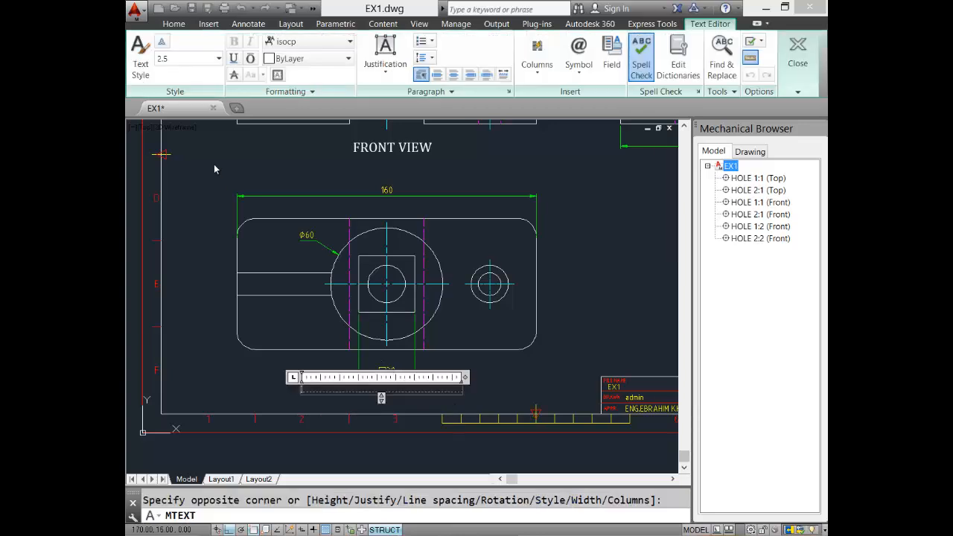
Enter a text height of 5 and choose the Cambria font for the new label below the top view.
left_click(180, 59)
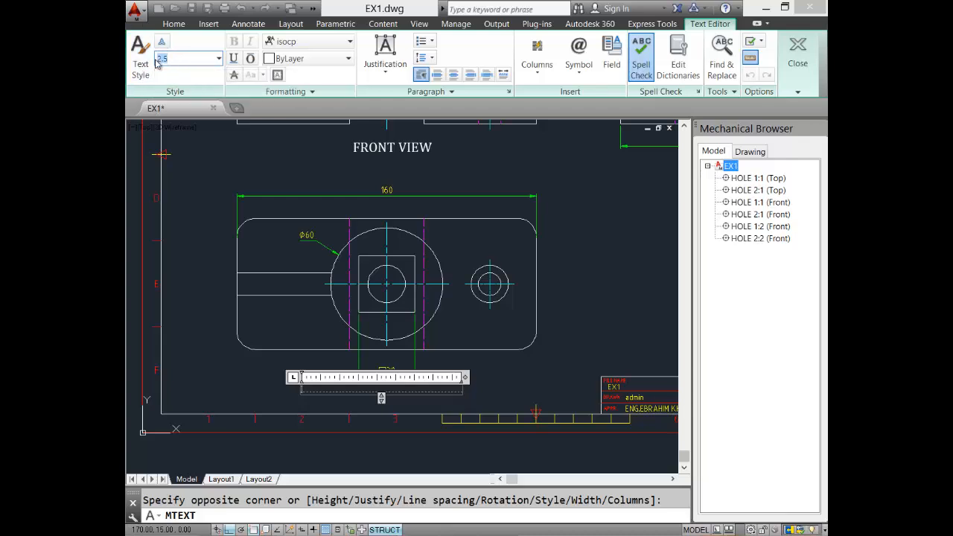
type("5")
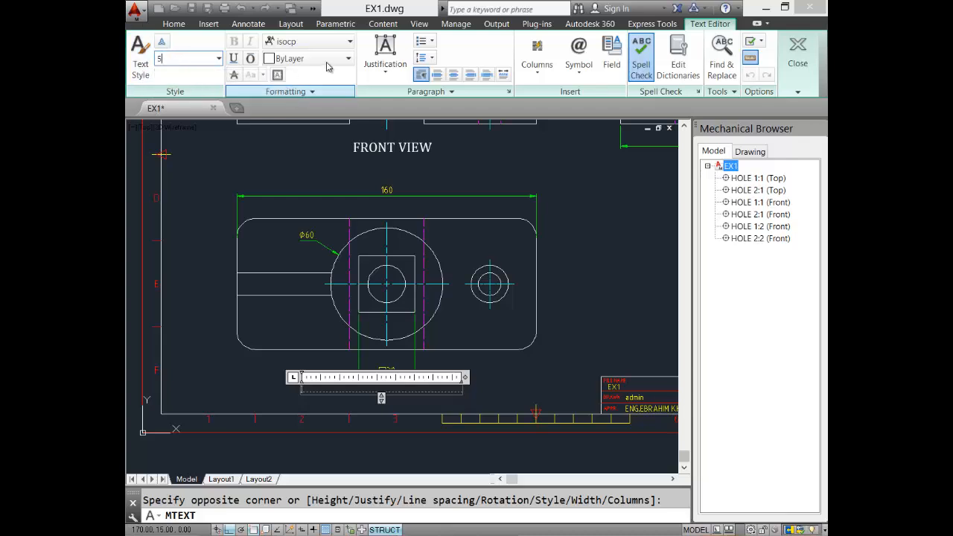
left_click(350, 42)
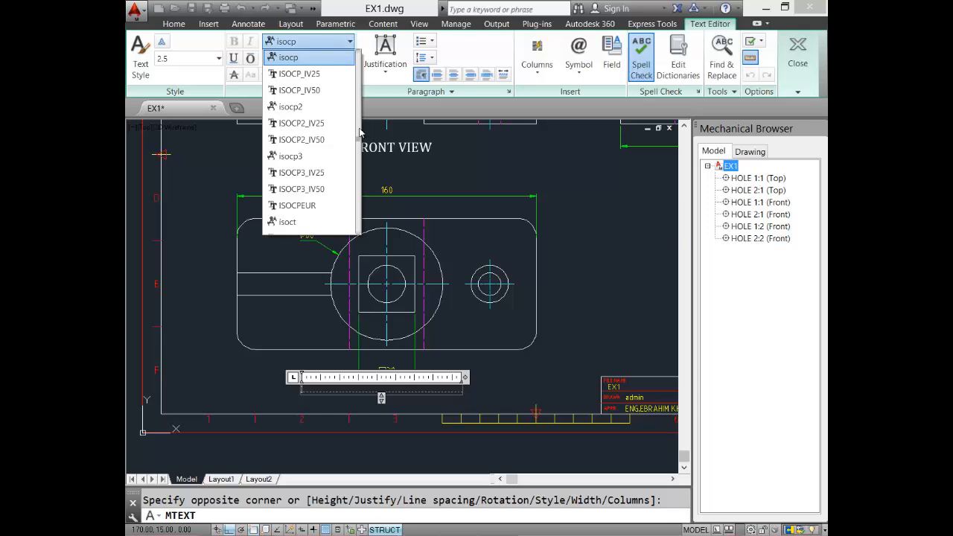
key("c")
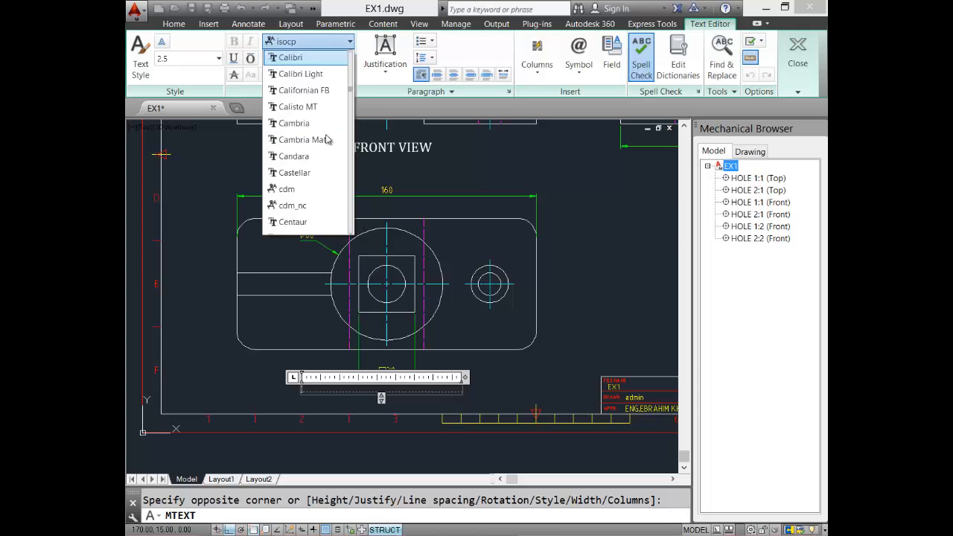
scroll(325, 140, "up", 1)
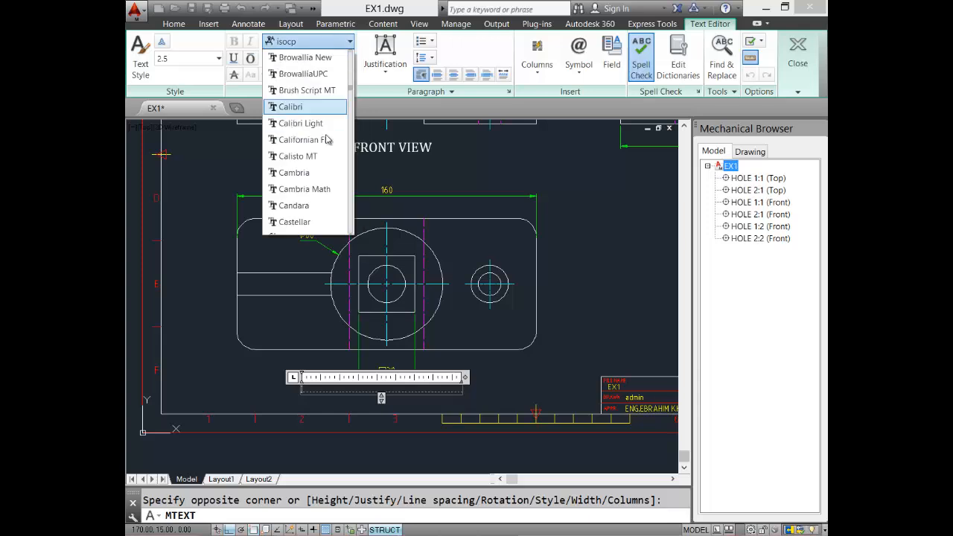
left_click(320, 175)
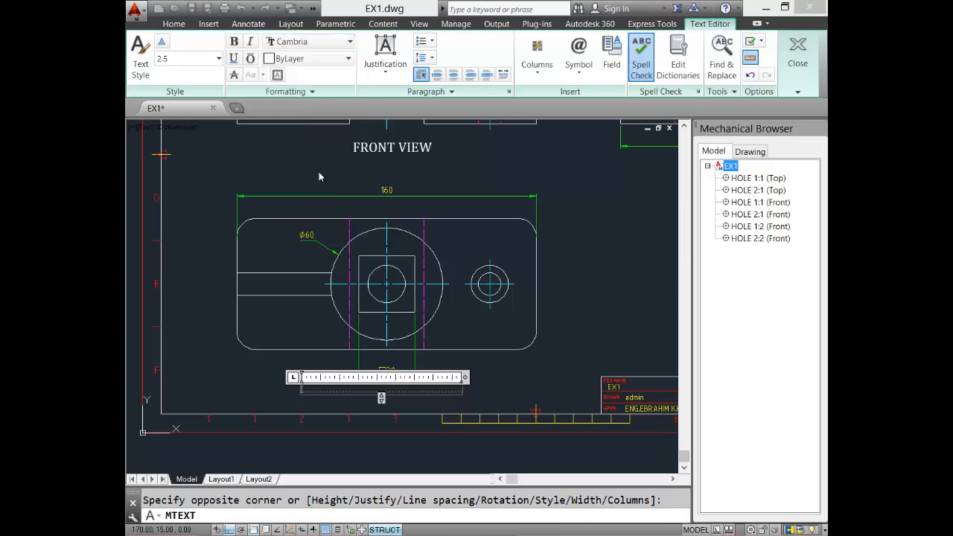
Center the paragraph, set the text height to 5, enter TOP VIEW and finish the label.
left_click(454, 75)
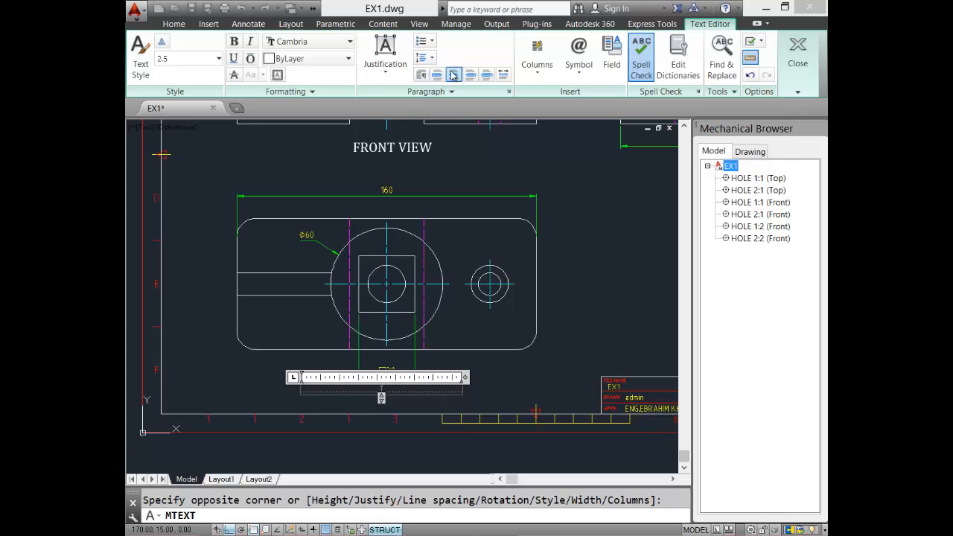
left_click(165, 59)
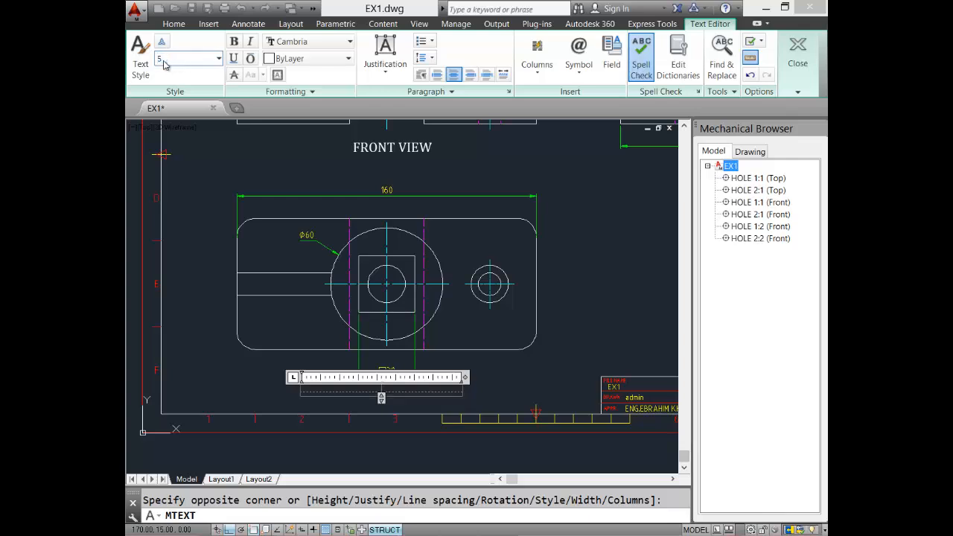
type("TOP V")
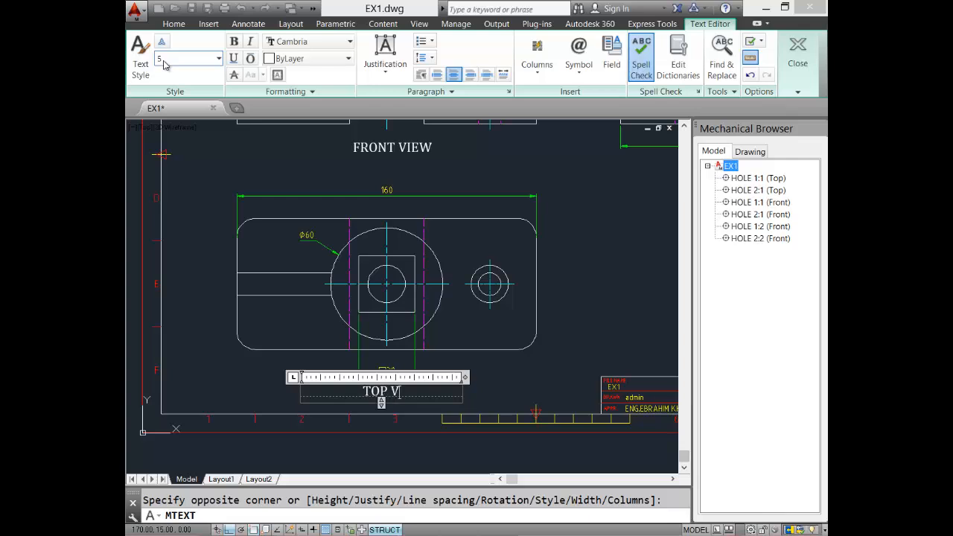
type("IEW")
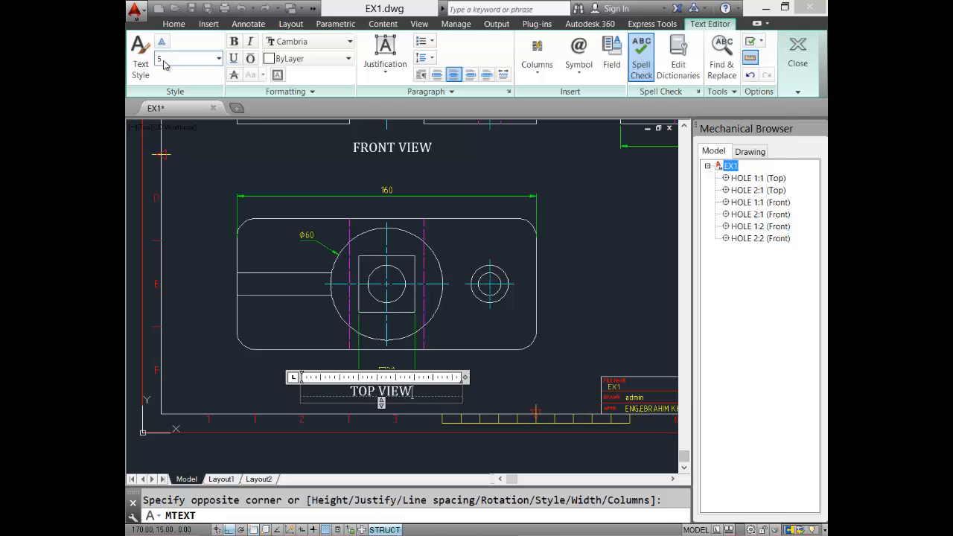
left_click(500, 384)
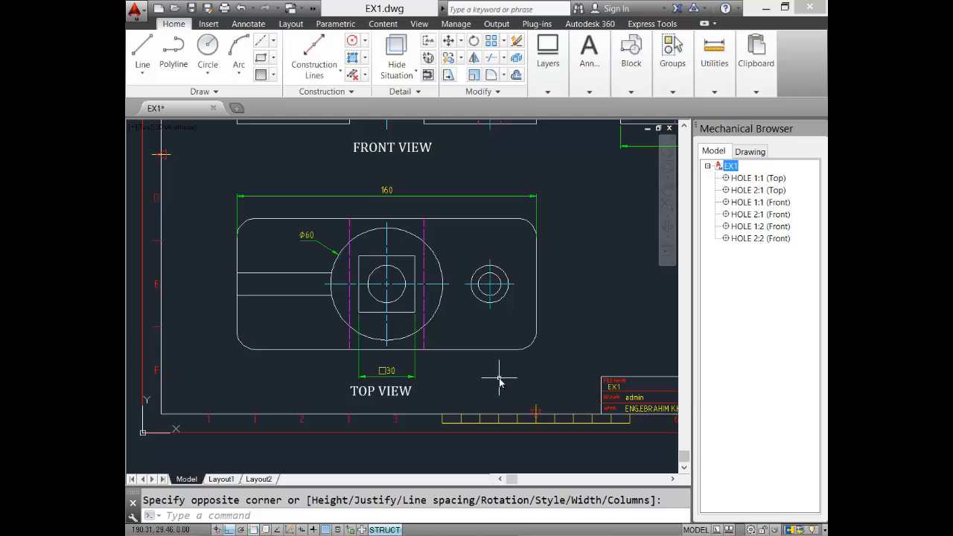
Copy the FRONT VIEW label with Ortho turned off, placing one copy below the side view's width dimension.
middle_click_drag(494, 379, 404, 402)
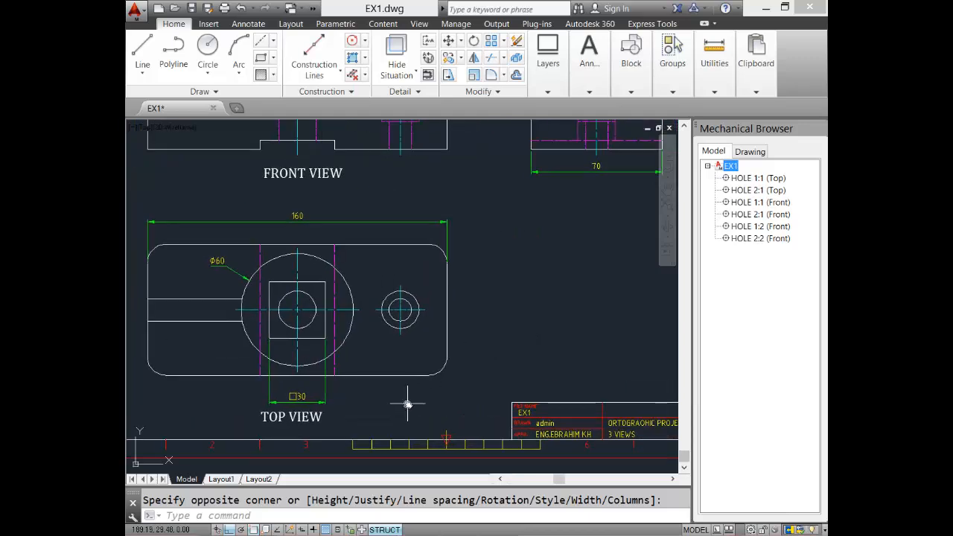
middle_click_drag(527, 288, 485, 318)
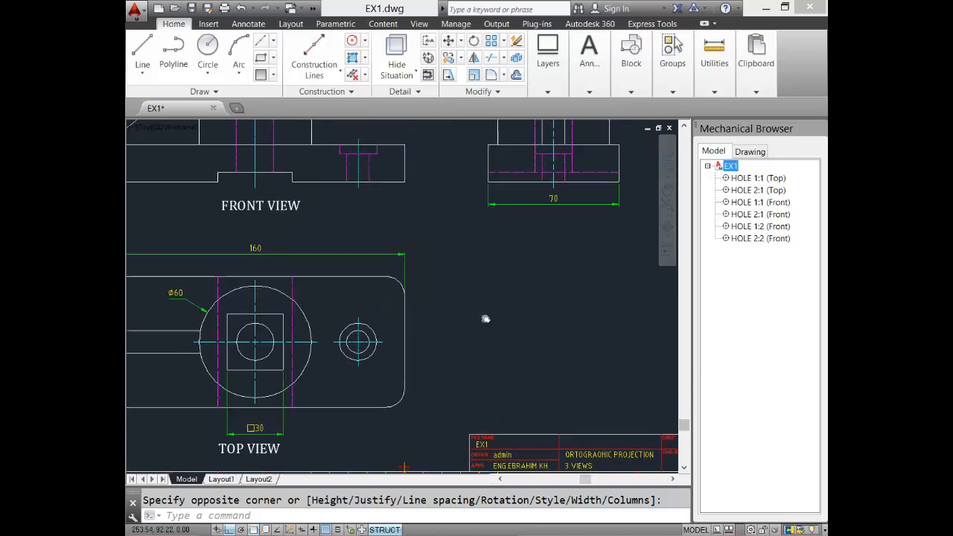
left_click(461, 60)
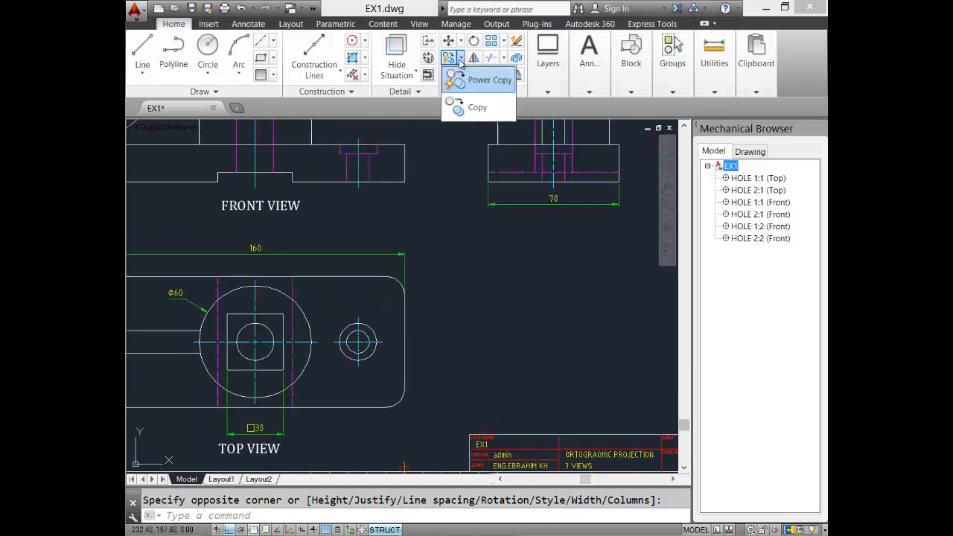
left_click(477, 107)
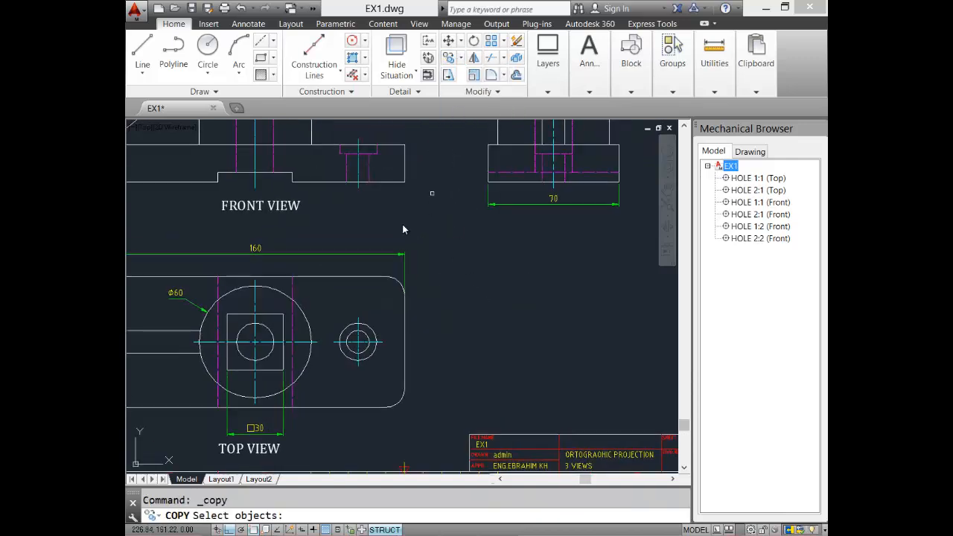
left_click(286, 211)
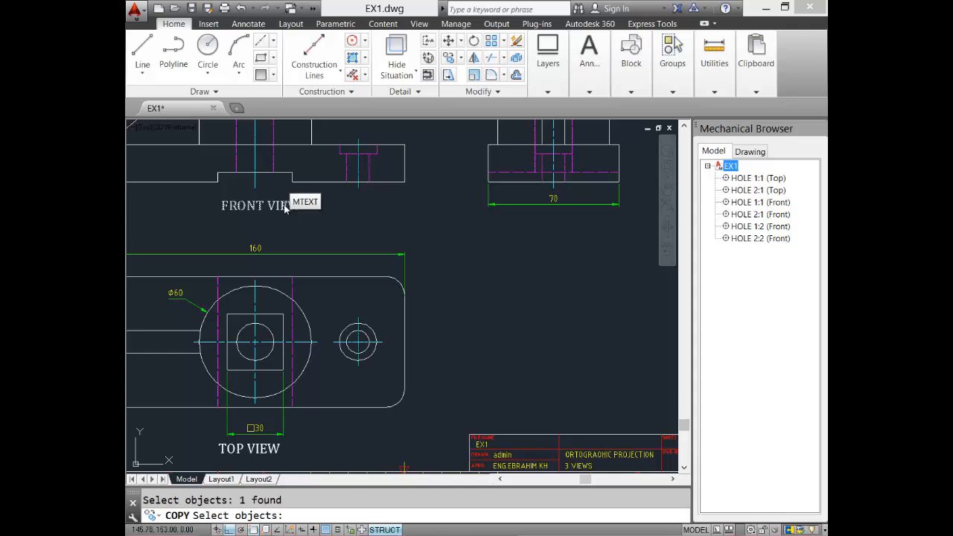
key("Return")
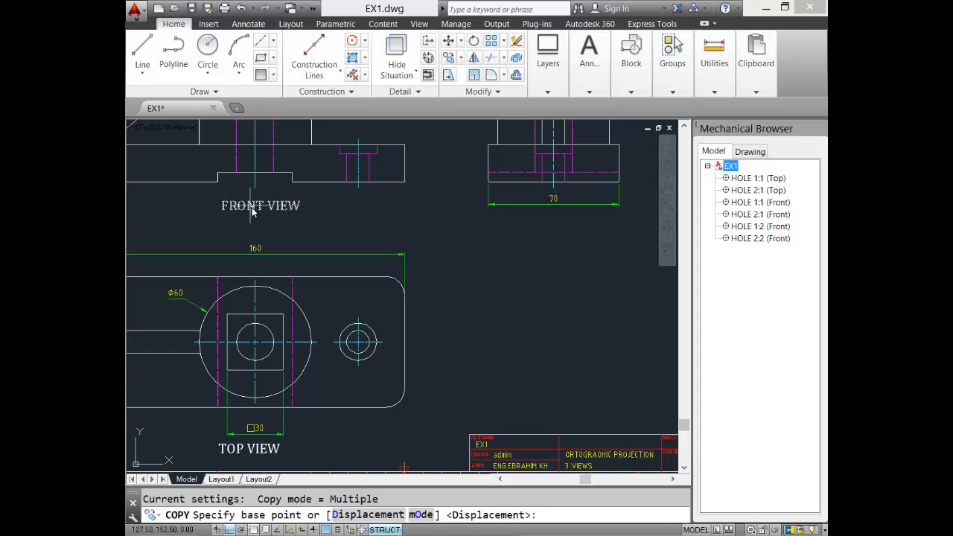
left_click(253, 211)
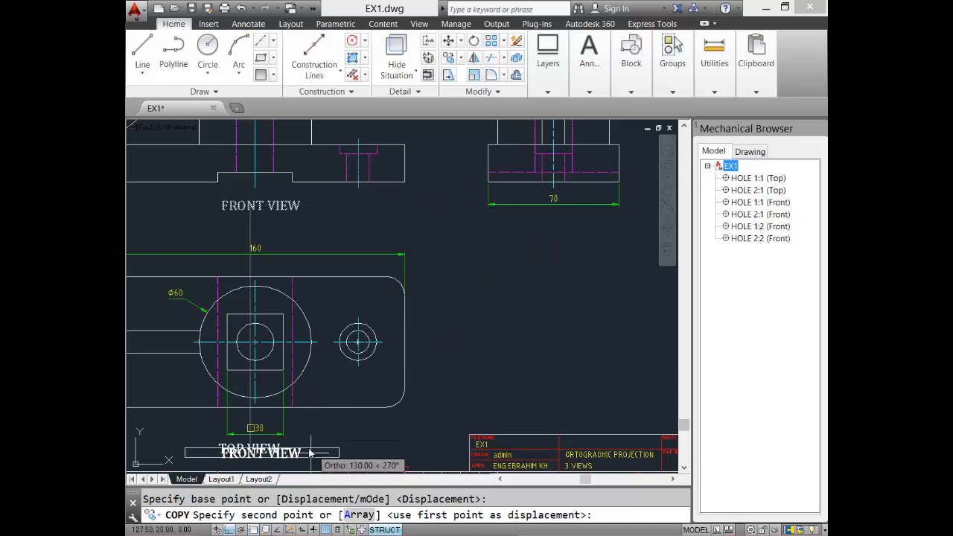
left_click(230, 530)
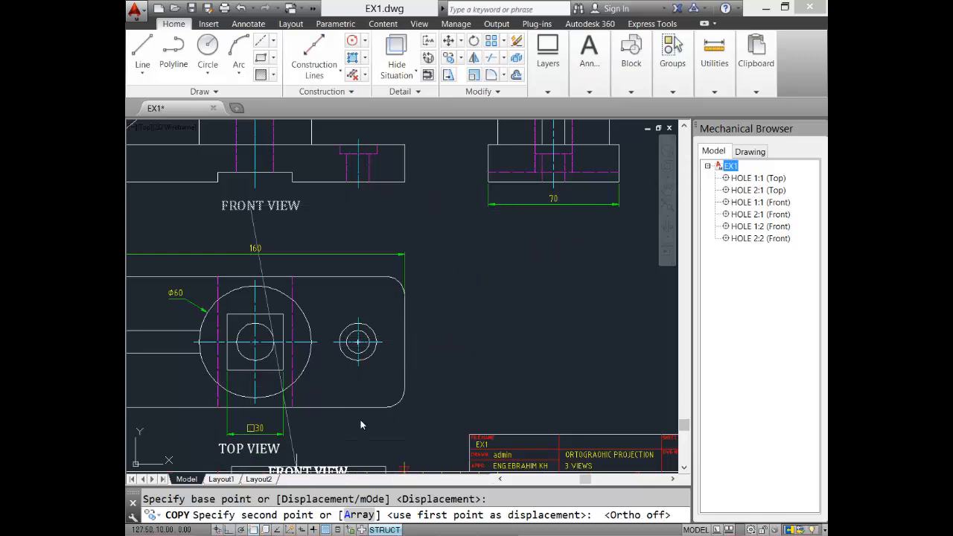
left_click(546, 223)
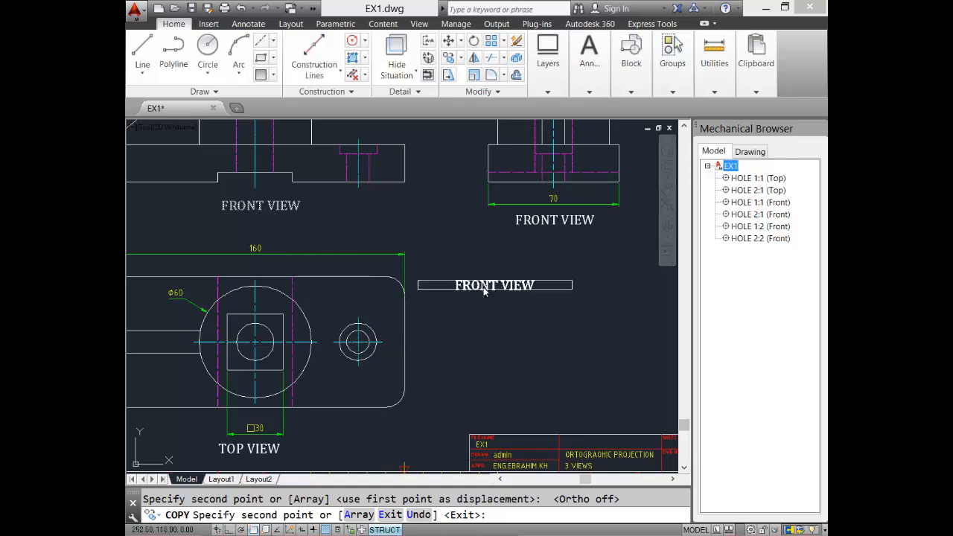
key("Escape")
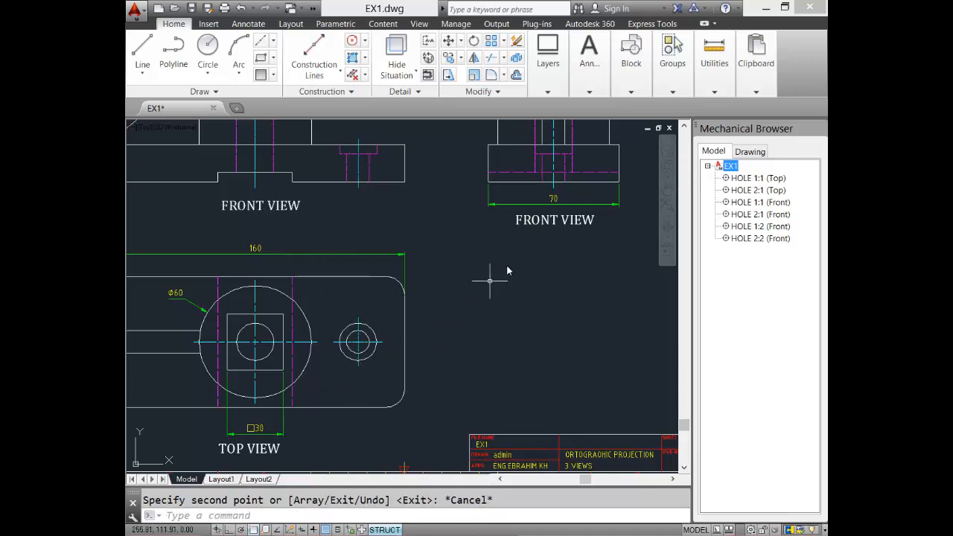
Change the copied label under the side view to SIDE VIEW and save the drawing.
double_click(536, 225)
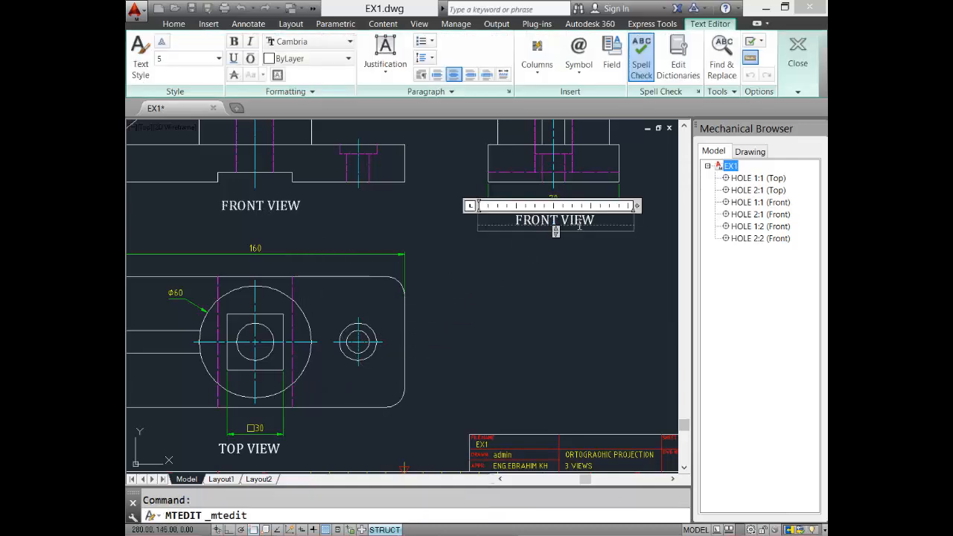
left_click_drag(596, 221, 517, 223)
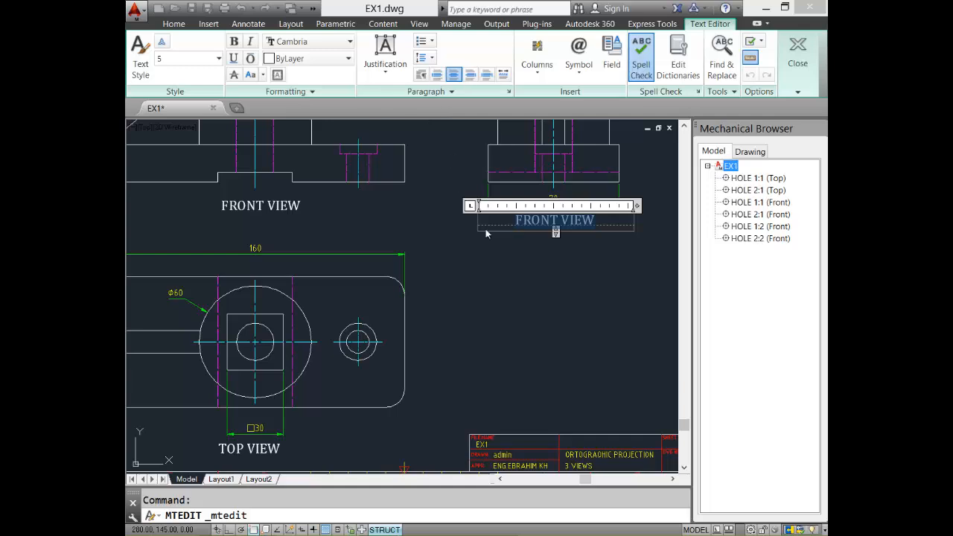
double_click(530, 232)
type("SIDE")
left_click(549, 268)
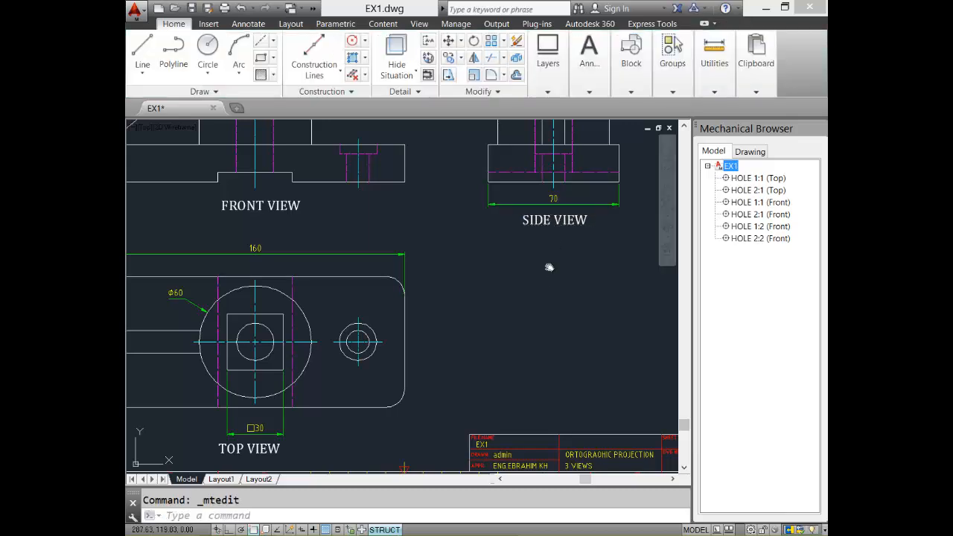
middle_click(549, 268)
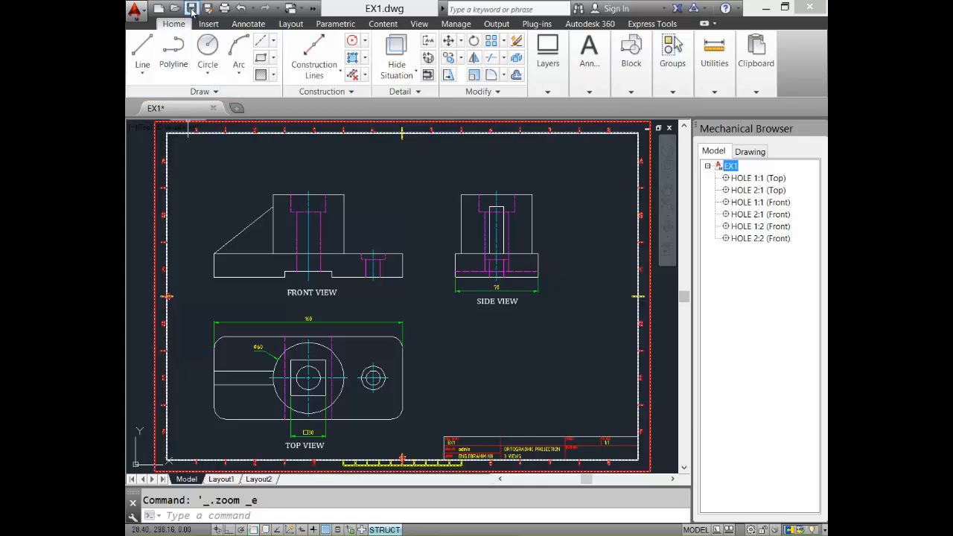
key("ctrl+s")
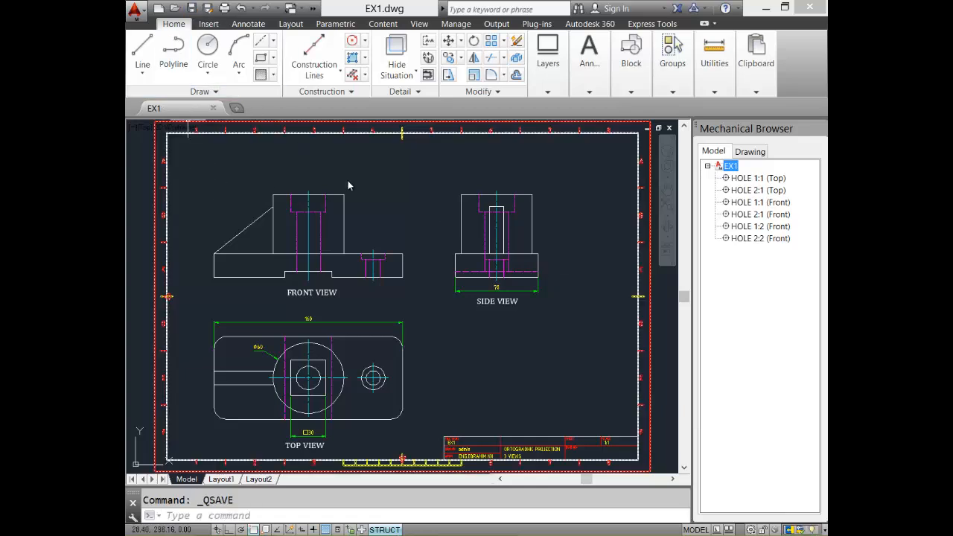